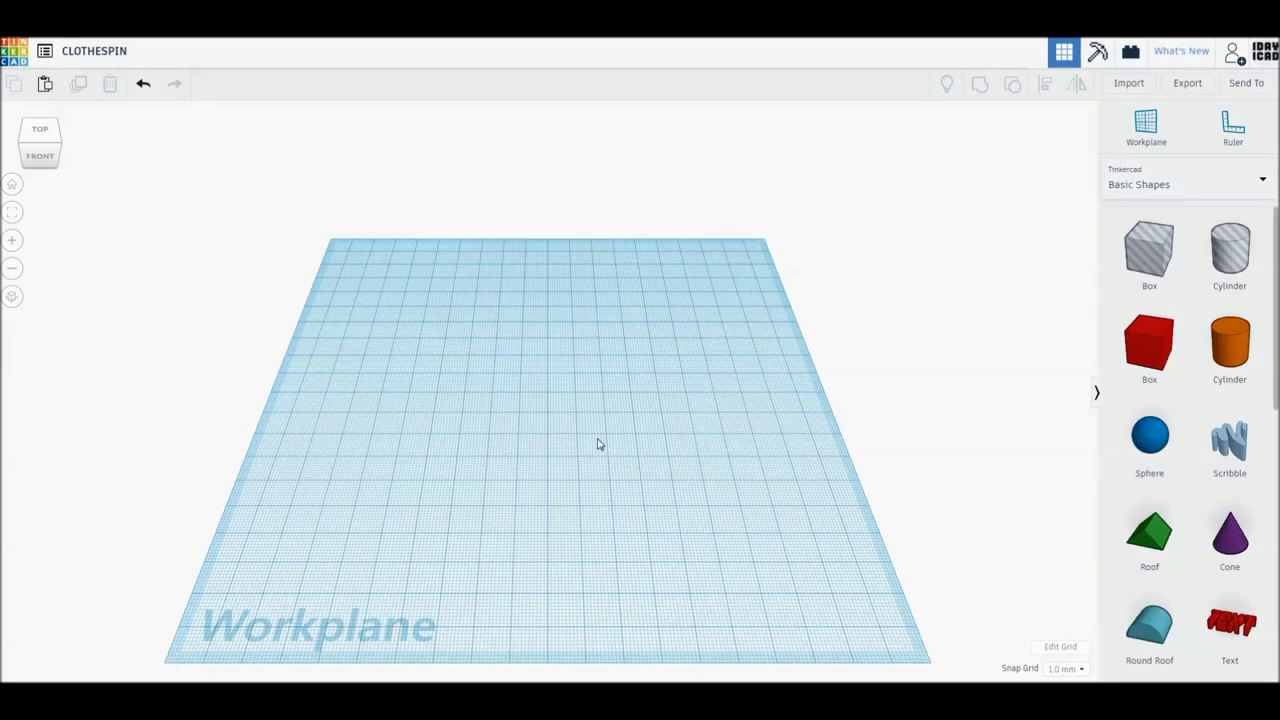
# Place a red box 70 mm long and 30 mm deep, shift it left, and add a roof shape
pyautogui.click(1149, 345)
pyautogui.click(587, 373)
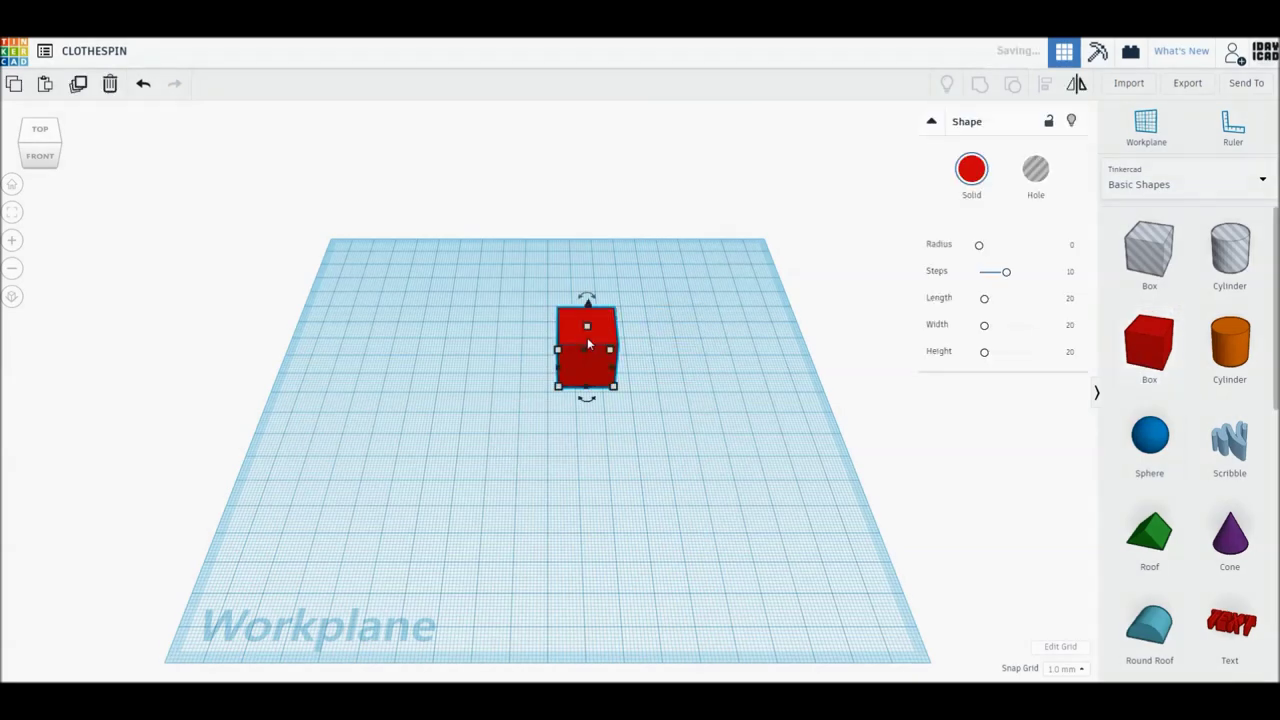
pyautogui.click(652, 347)
pyautogui.press('Return')
pyautogui.moveTo(614, 386)
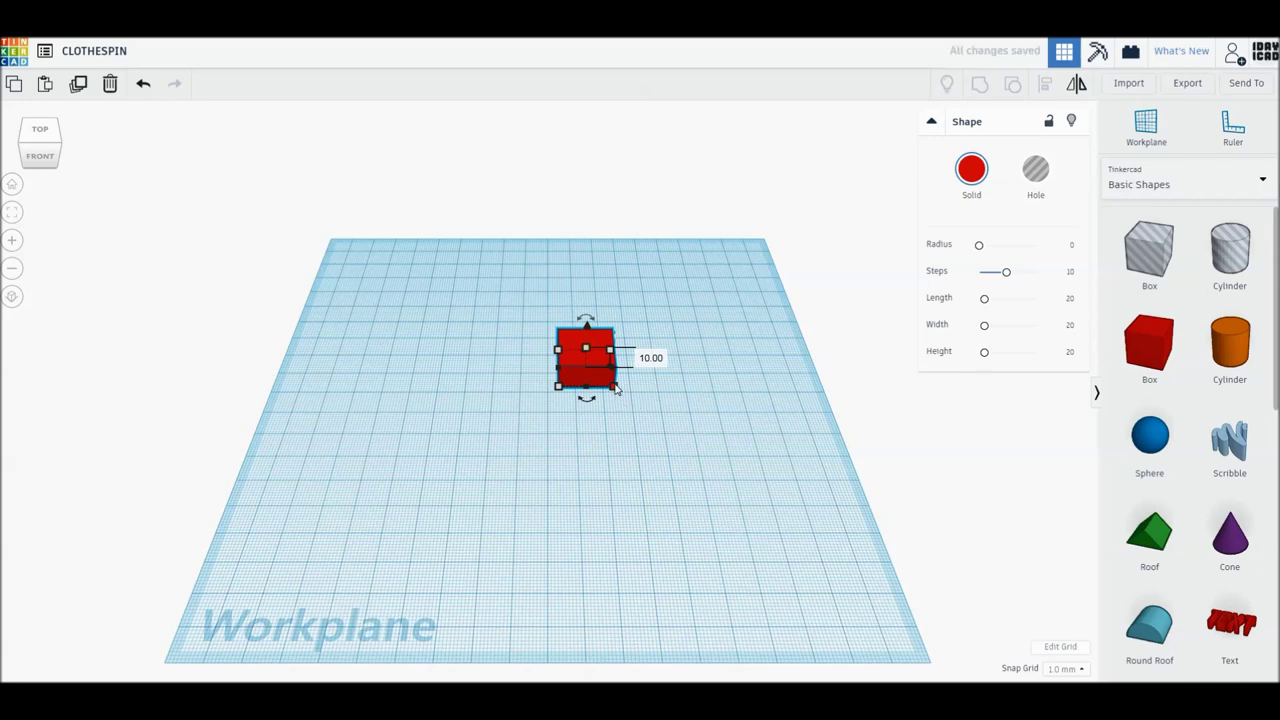
pyautogui.click(589, 434)
pyautogui.write('70')
pyautogui.press('Return')
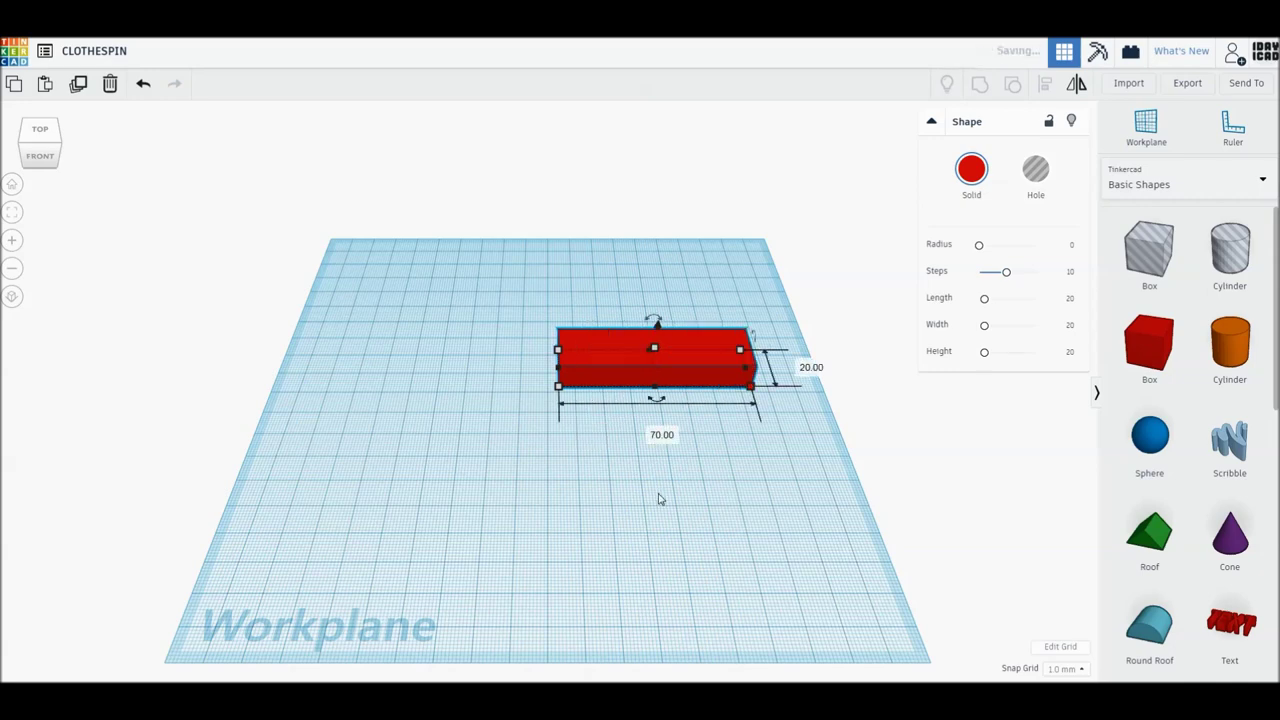
pyautogui.click(810, 367)
pyautogui.press('Return')
pyautogui.moveTo(694, 369); pyautogui.dragTo(556, 370)
pyautogui.moveTo(1176, 586)
pyautogui.mouseDown()
pyautogui.moveTo(686, 586)
pyautogui.moveTo(638, 535)
pyautogui.mouseUp()
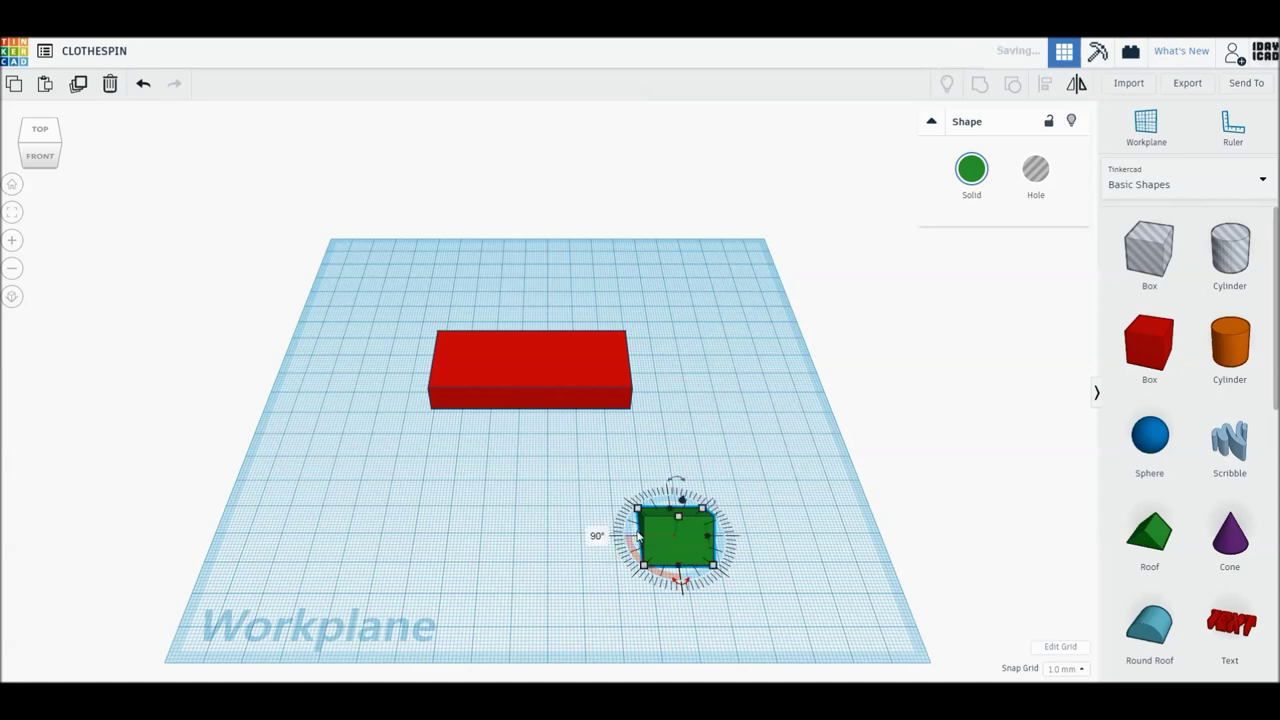
# Rotate the roof 90° onto its side, make it a hole, and switch to orthographic Top view
pyautogui.moveTo(638, 535); pyautogui.dragTo(638, 535)
pyautogui.moveTo(677, 484); pyautogui.dragTo(644, 514)
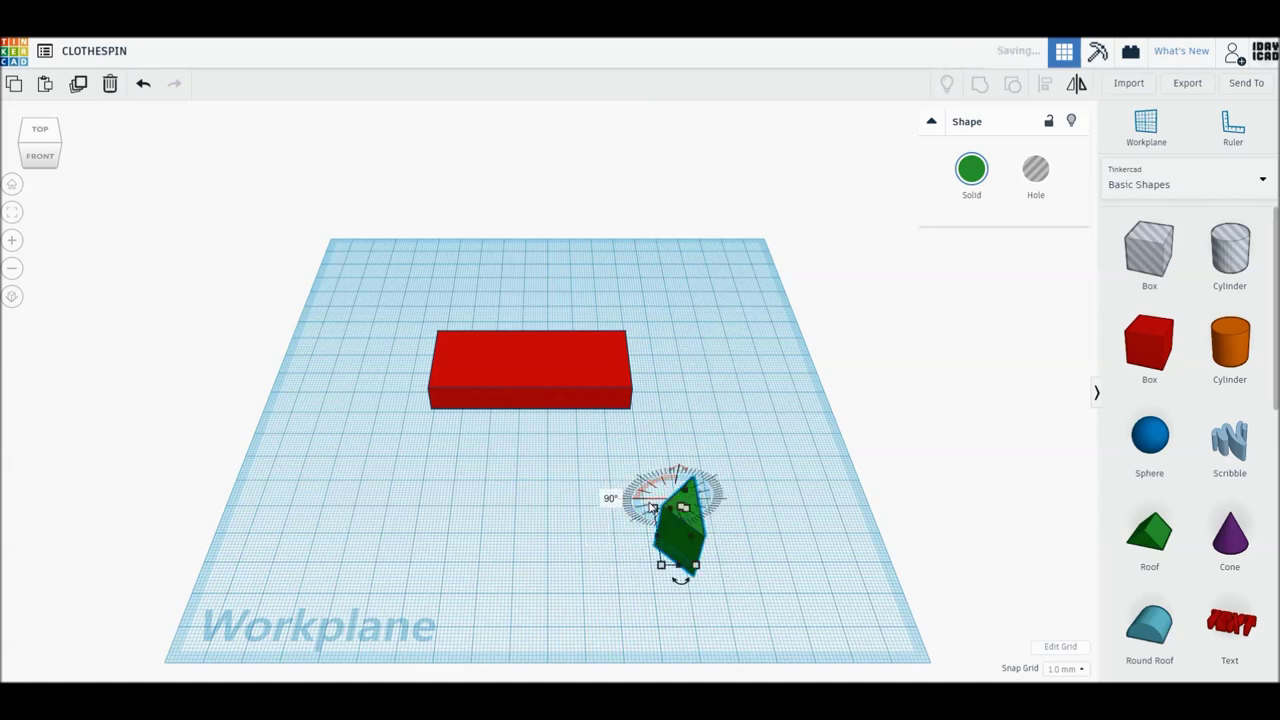
pyautogui.click(1041, 175)
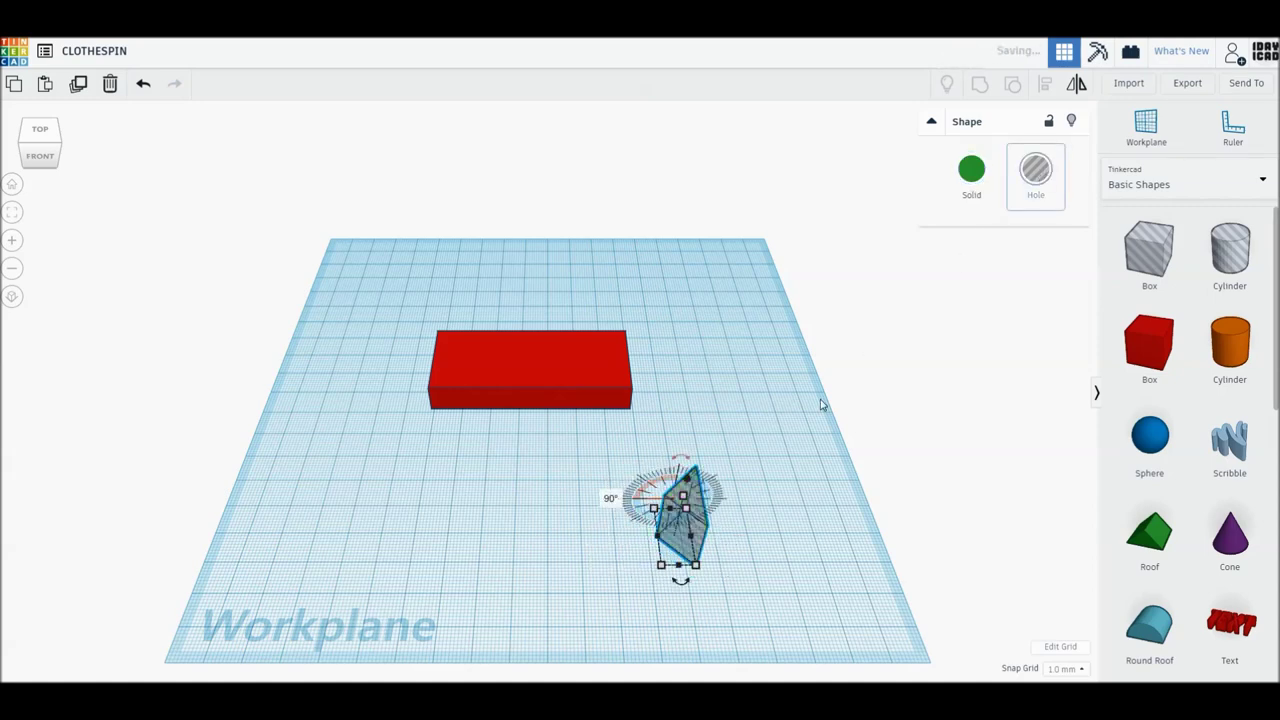
pyautogui.click(38, 140)
pyautogui.click(12, 296)
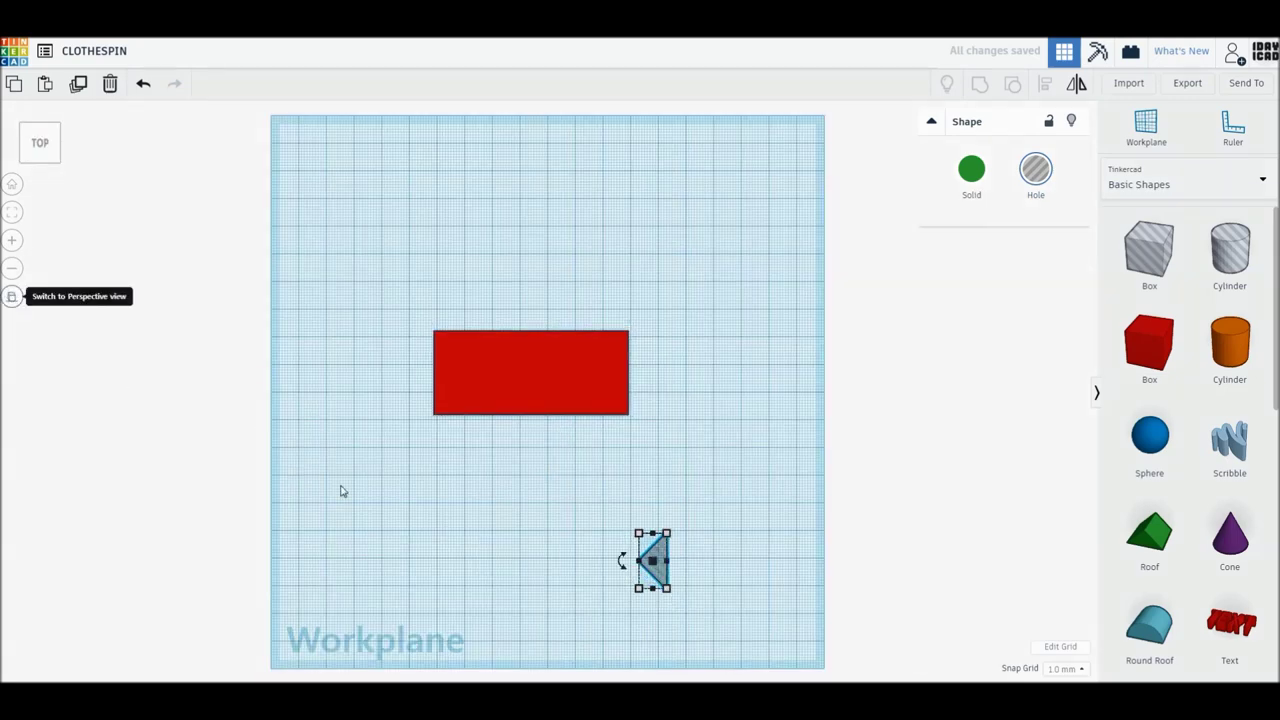
# Centre the roof hole on the block's right edge and stretch it to 27 × 24 mm
pyautogui.click(600, 565)
pyautogui.moveTo(660, 566)
pyautogui.mouseDown()
pyautogui.moveTo(610, 428)
pyautogui.moveTo(618, 415)
pyautogui.mouseUp()
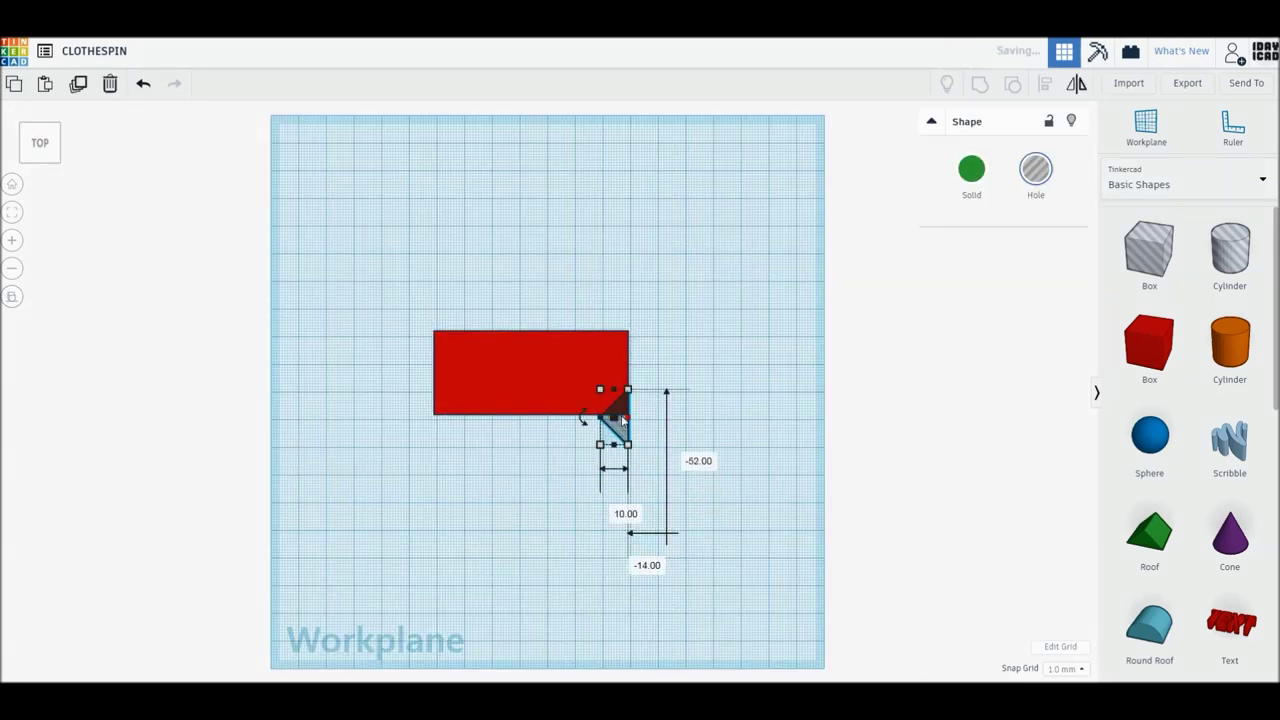
pyautogui.scroll(1, 618, 418)
pyautogui.scroll(1, 622, 422)
pyautogui.scroll(1, 622, 420)
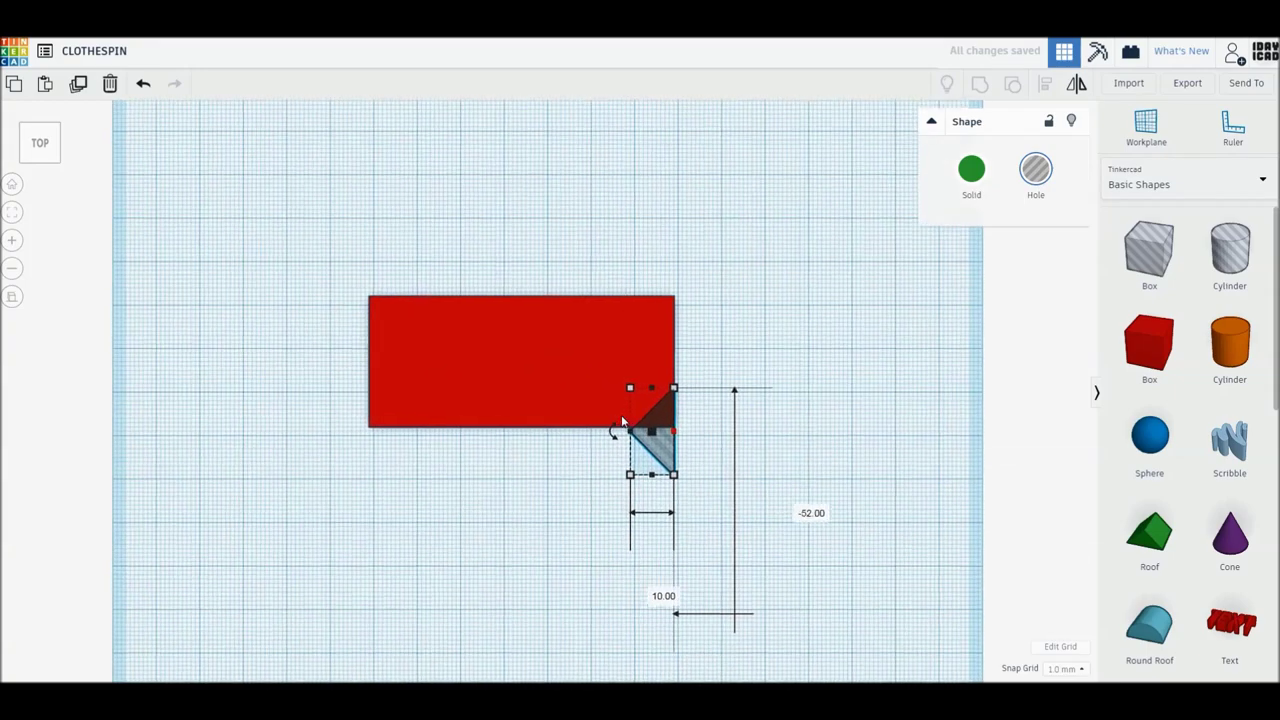
pyautogui.scroll(1, 630, 410)
pyautogui.click(674, 330)
pyautogui.scroll(1, 690, 420)
pyautogui.moveTo(719, 484); pyautogui.dragTo(723, 400)
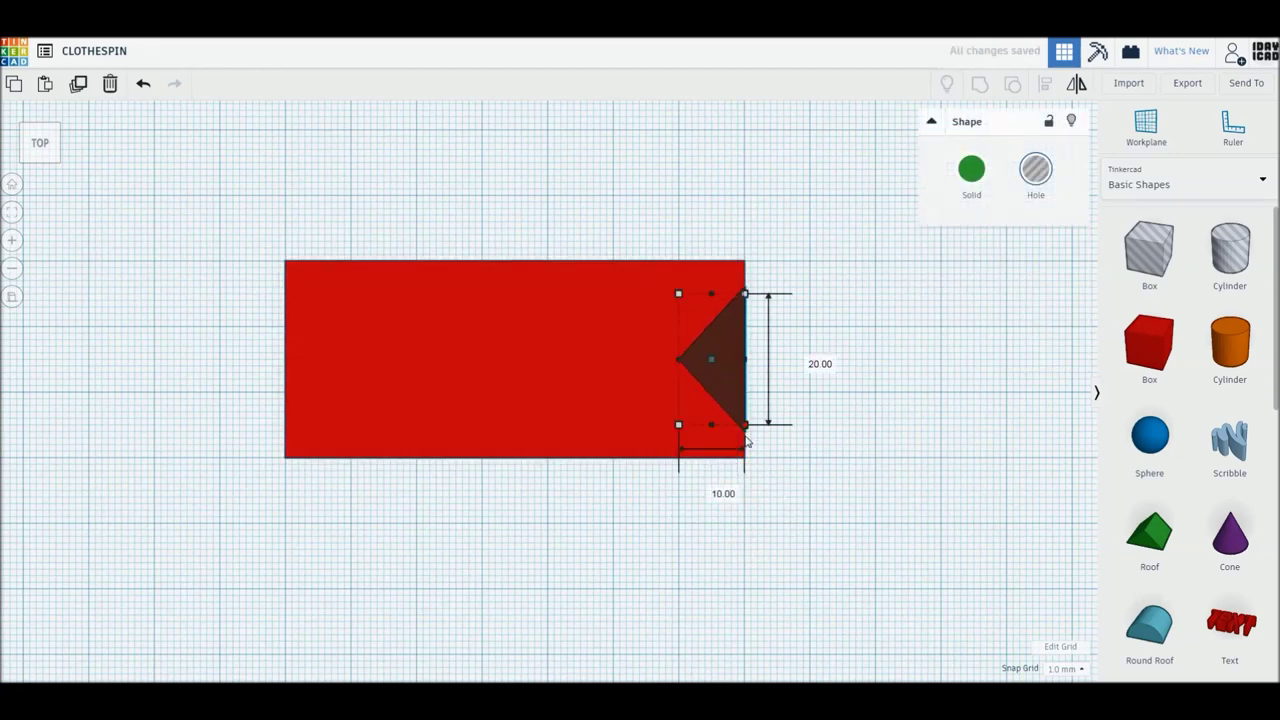
pyautogui.moveTo(680, 358); pyautogui.dragTo(565, 364)
pyautogui.click(830, 385)
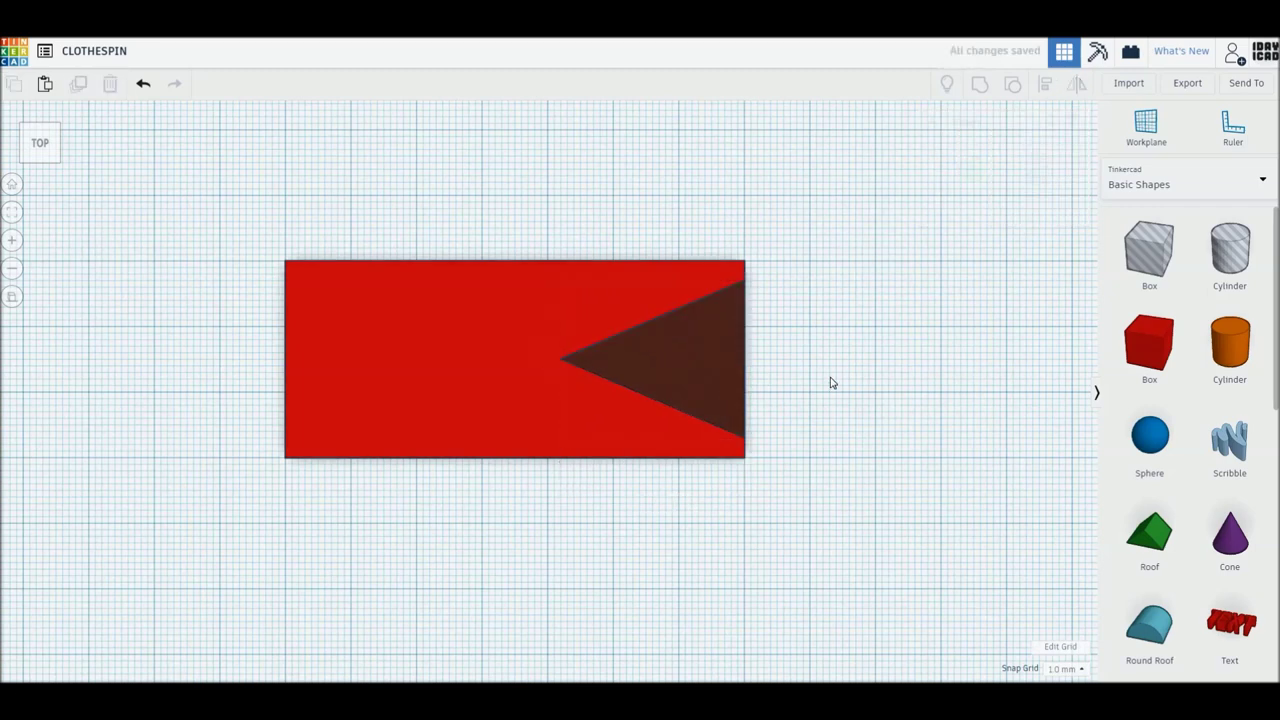
# Add a box hole, flatten it to a 2 mm strip, and run it 74 mm along the block's centre line
pyautogui.moveTo(1149, 250); pyautogui.dragTo(810, 477)
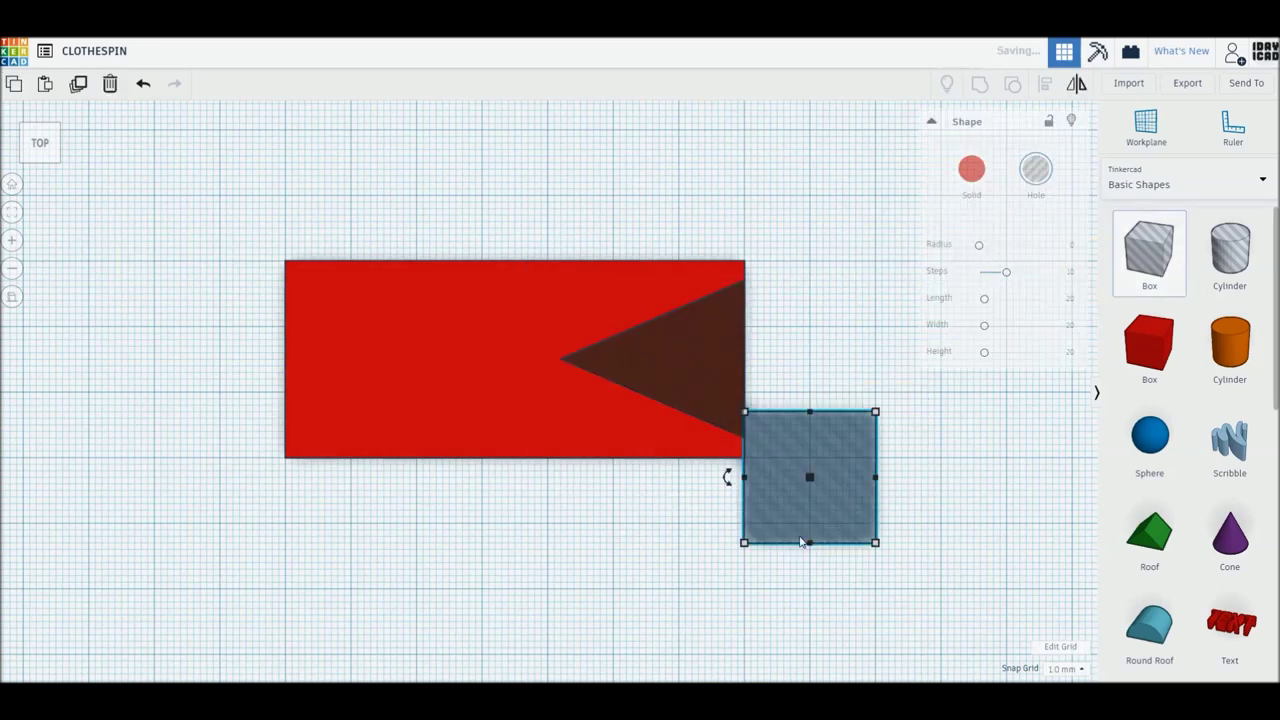
pyautogui.moveTo(810, 547); pyautogui.dragTo(810, 418)
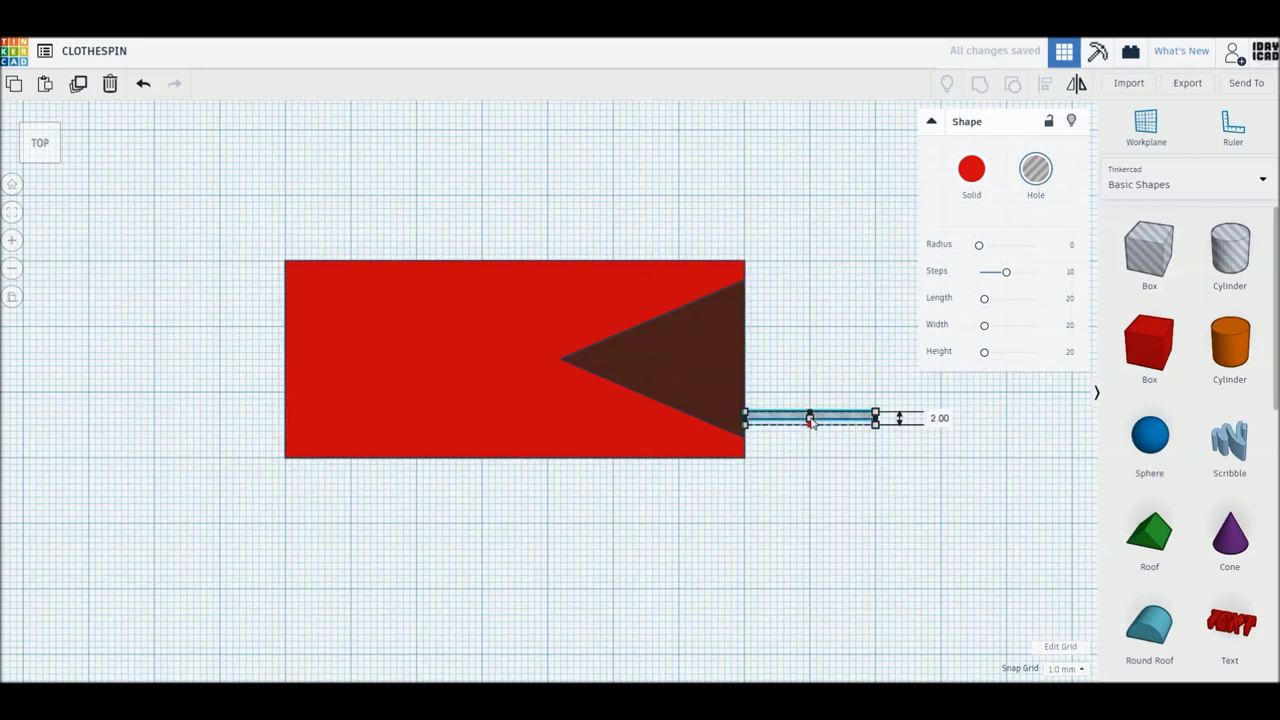
pyautogui.click(843, 428)
pyautogui.moveTo(808, 418)
pyautogui.mouseDown()
pyautogui.moveTo(342, 365)
pyautogui.moveTo(754, 375)
pyautogui.mouseUp()
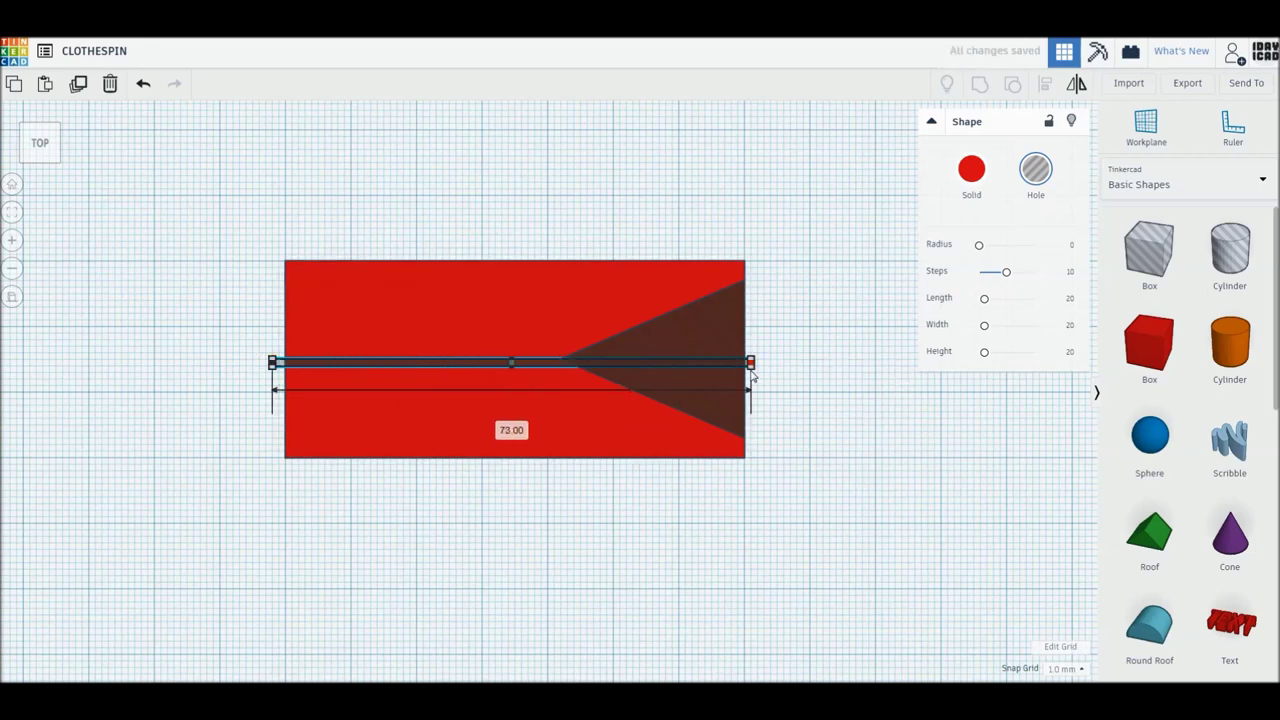
pyautogui.click(829, 455)
pyautogui.hotkey('ctrl', 'a')
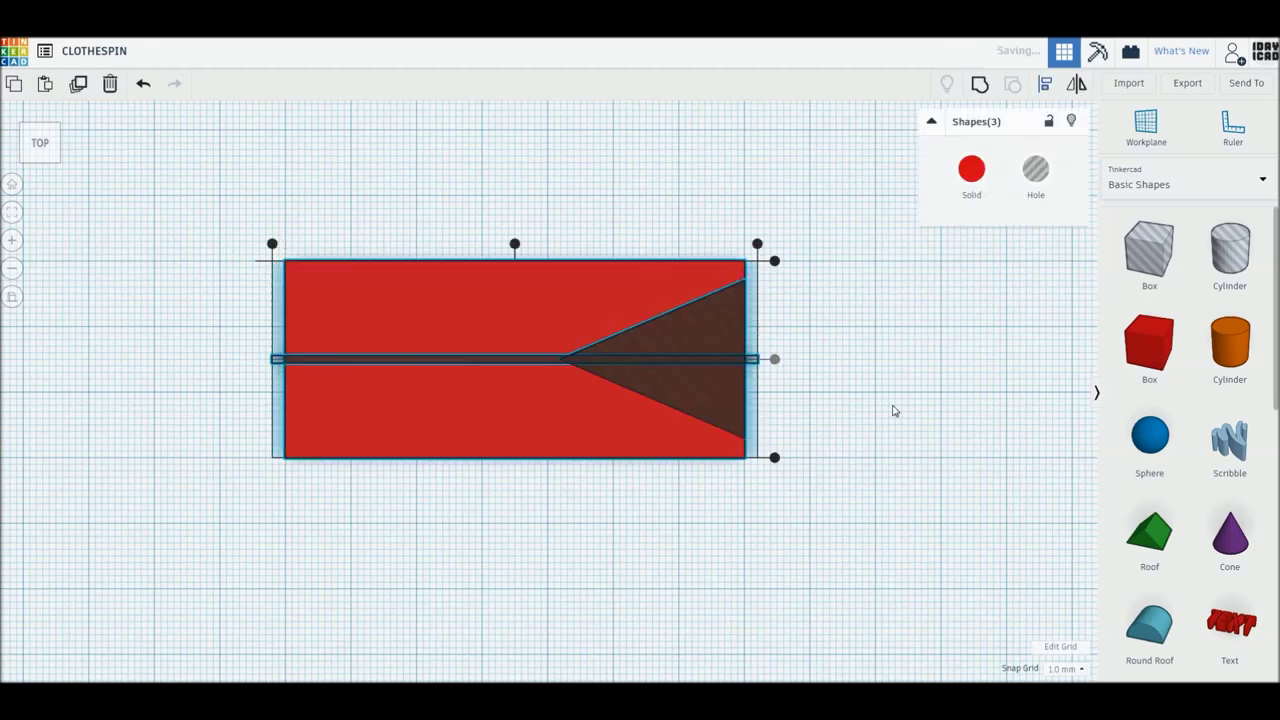
pyautogui.click(895, 412)
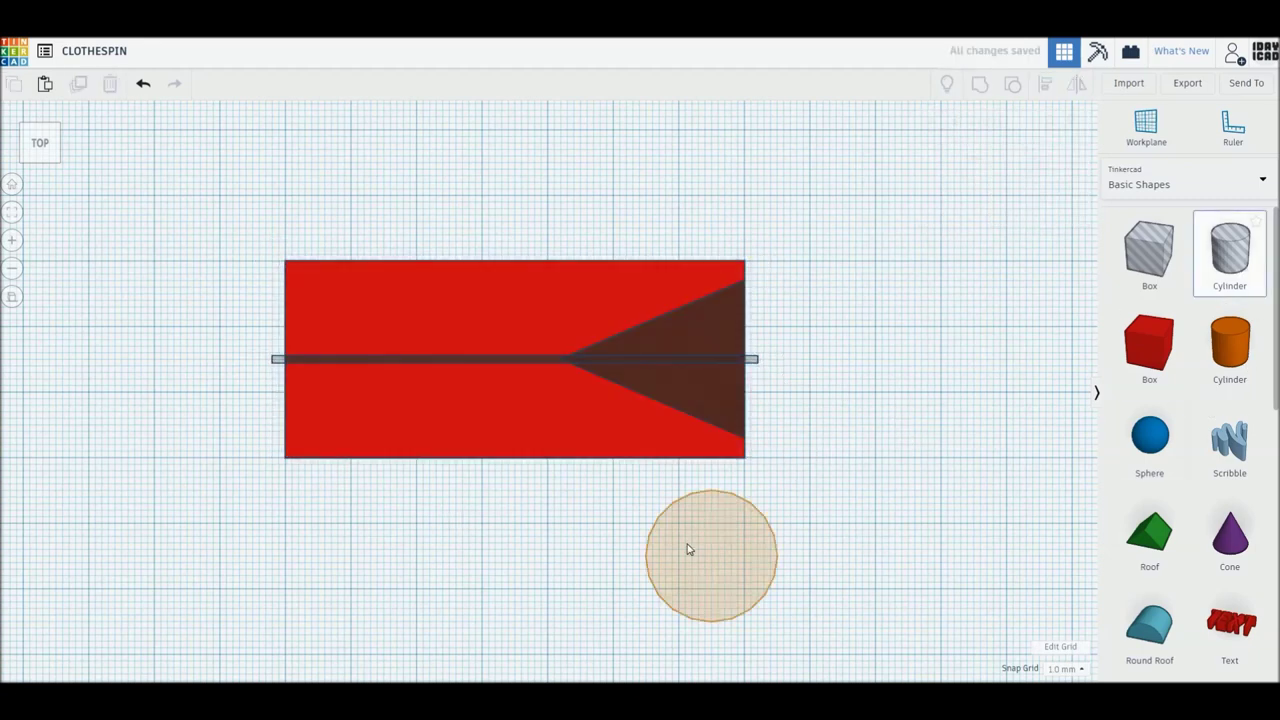
# Add a 64-sided 16 × 16 mm cylinder hole at the slit's end at the V's point
pyautogui.moveTo(1230, 252); pyautogui.dragTo(686, 545)
pyautogui.moveTo(988, 246); pyautogui.dragTo(1037, 245)
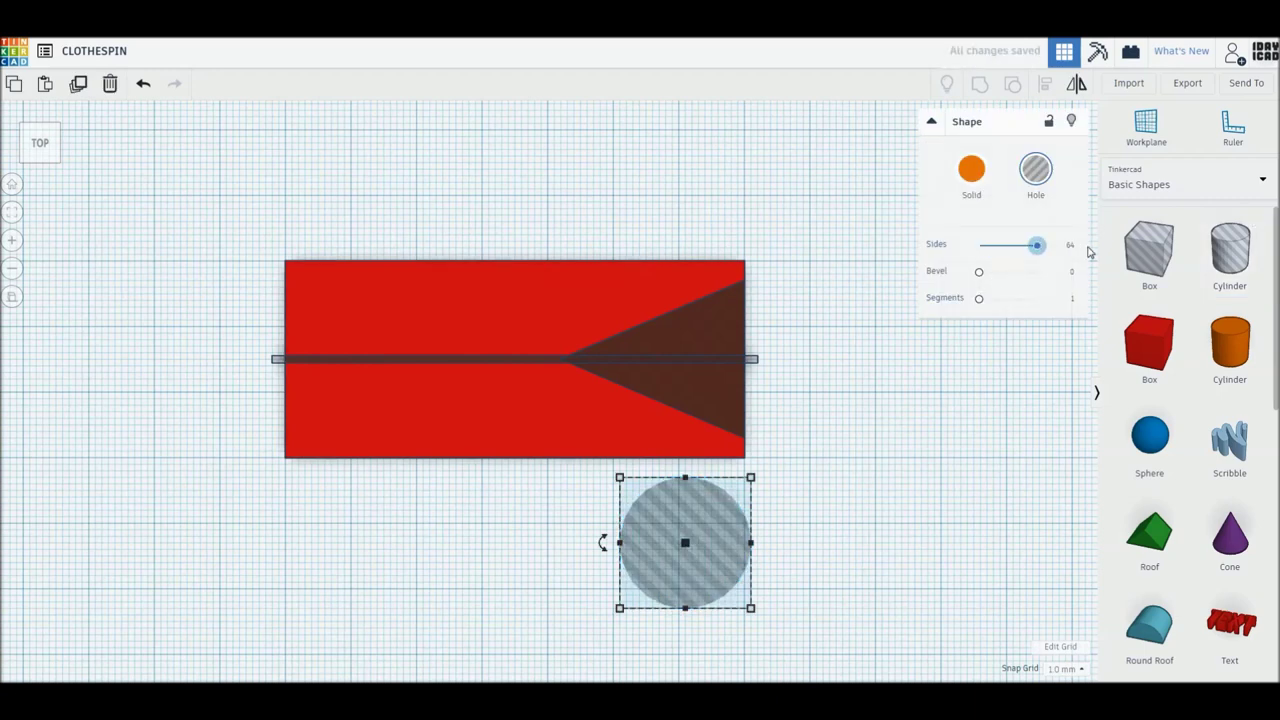
pyautogui.moveTo(714, 565); pyautogui.dragTo(727, 586)
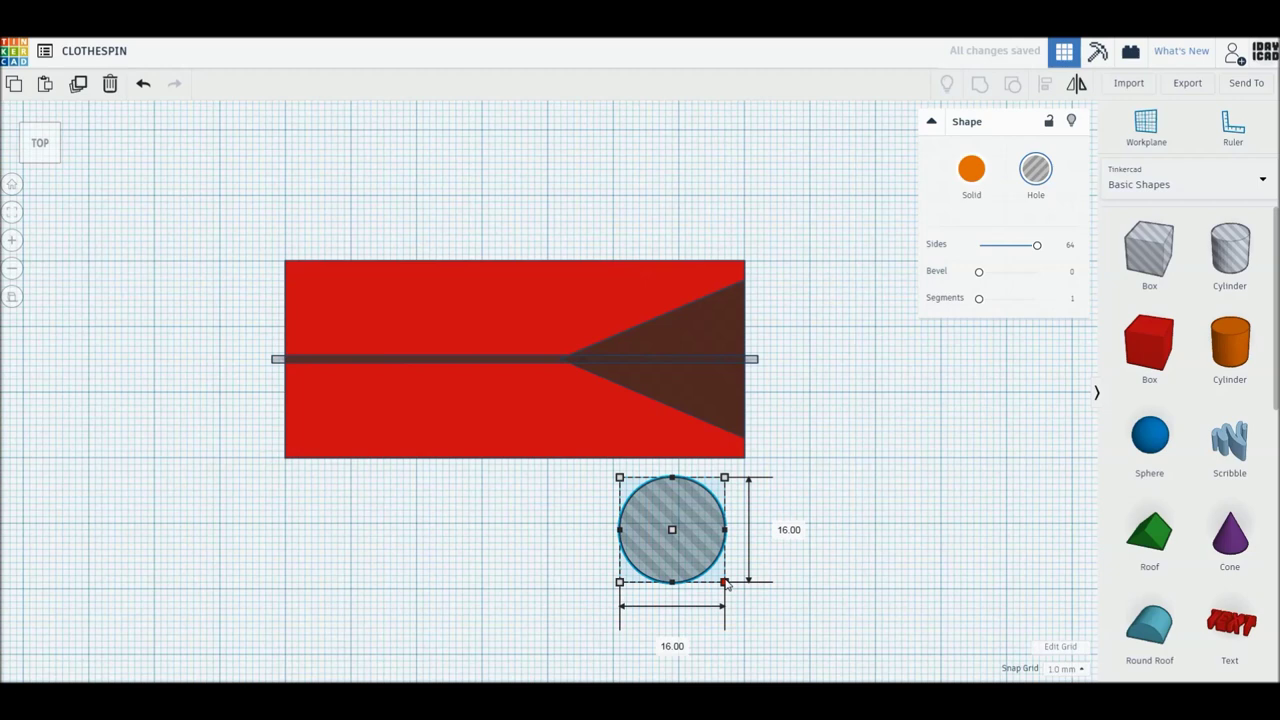
pyautogui.click(600, 528)
pyautogui.moveTo(637, 491); pyautogui.dragTo(544, 384)
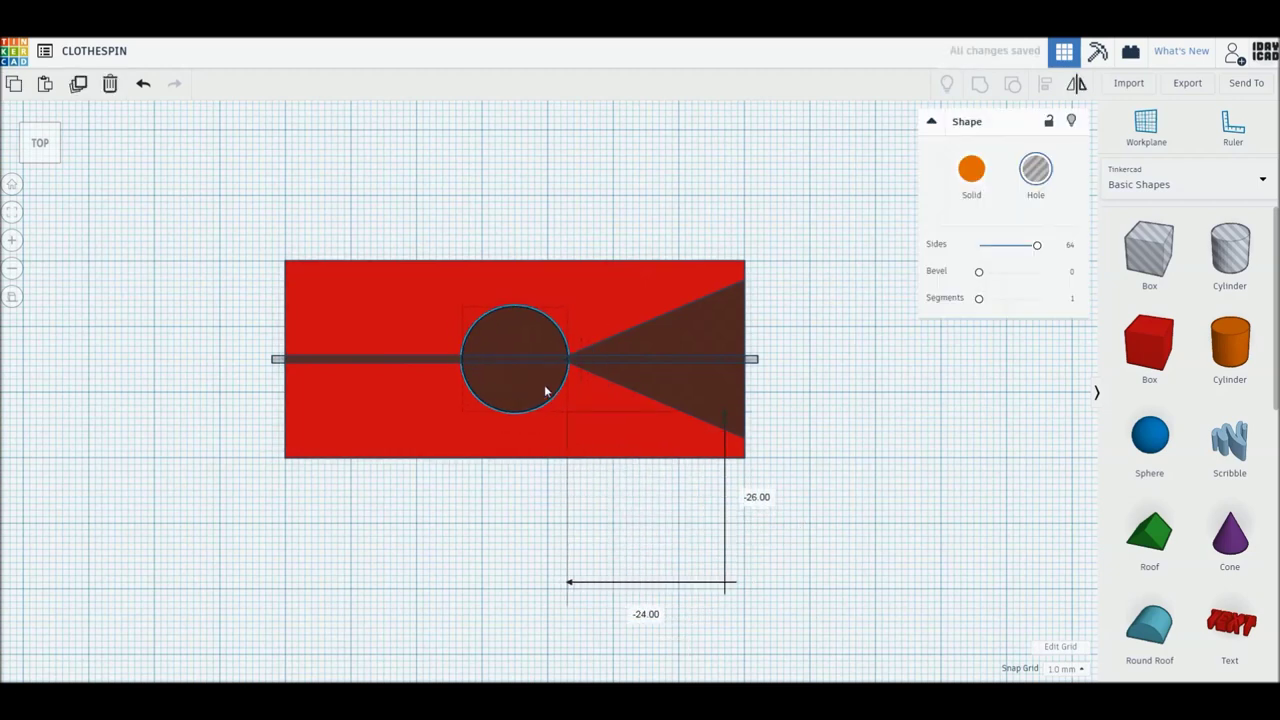
pyautogui.moveTo(544, 384); pyautogui.dragTo(544, 384)
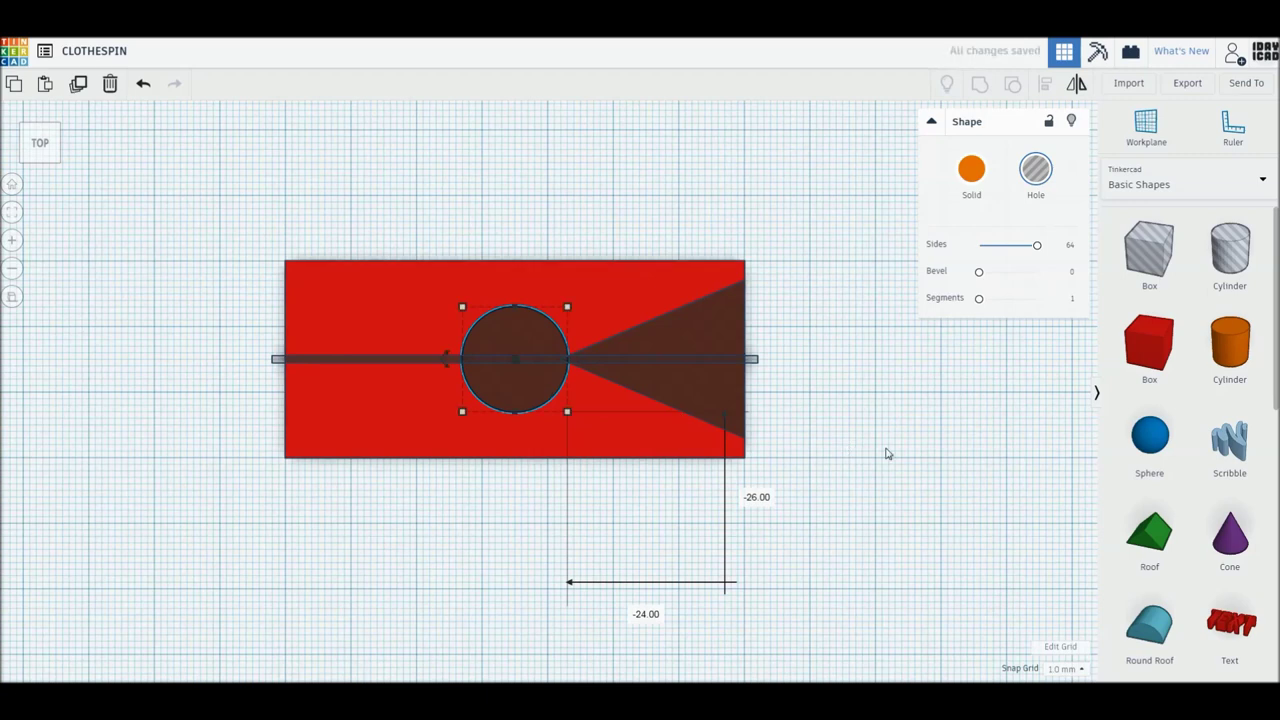
# Select all four parts and group them with Ctrl+G so the holes cut through
pyautogui.moveTo(908, 531); pyautogui.dragTo(208, 164)
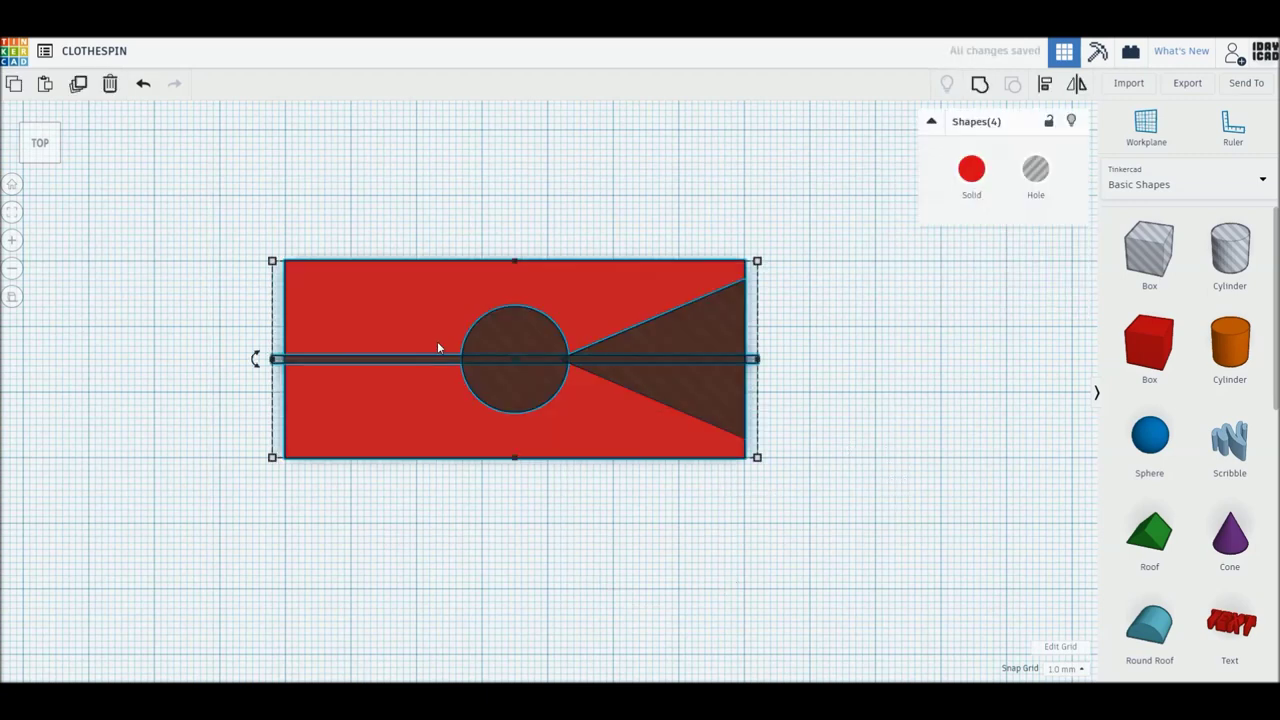
pyautogui.hotkey('ctrl', 'g')
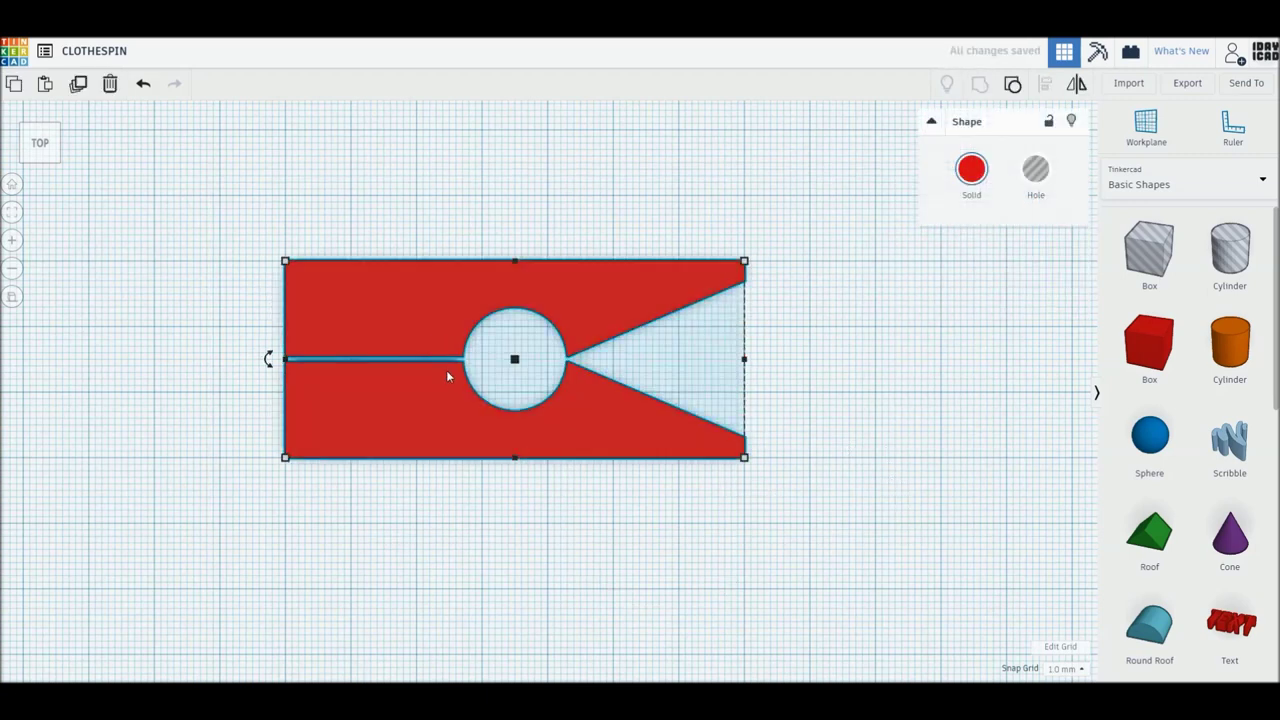
pyautogui.scroll(2, 449, 374)
pyautogui.click(504, 389)
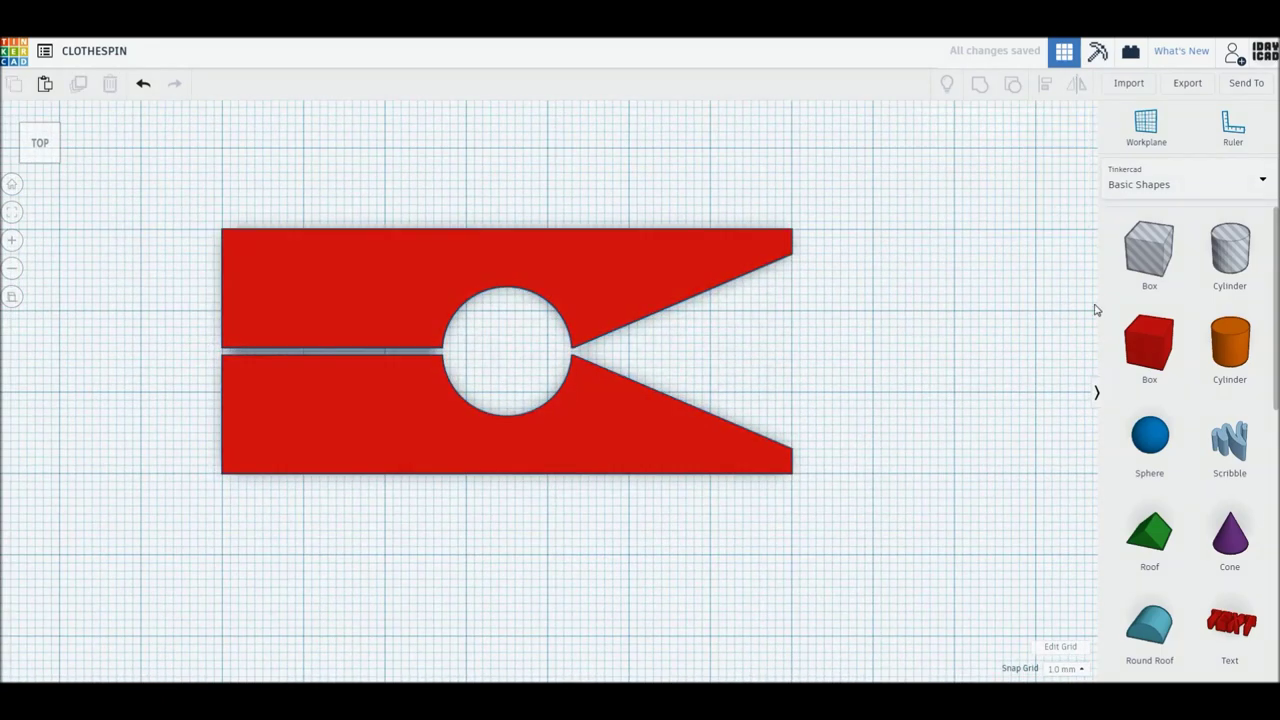
# Add a 20 mm box over the ring and a 70 × 1 mm hole strip along the slit
pyautogui.moveTo(1170, 343); pyautogui.dragTo(426, 357)
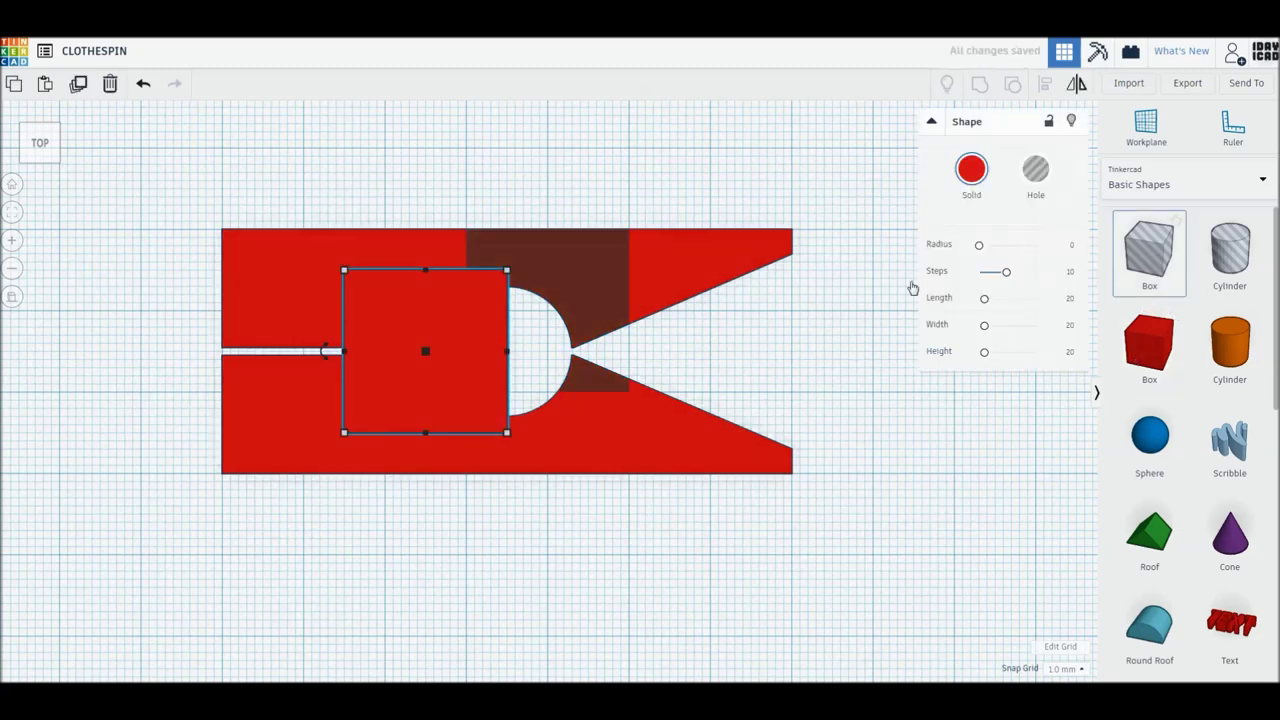
pyautogui.moveTo(912, 288); pyautogui.dragTo(300, 408)
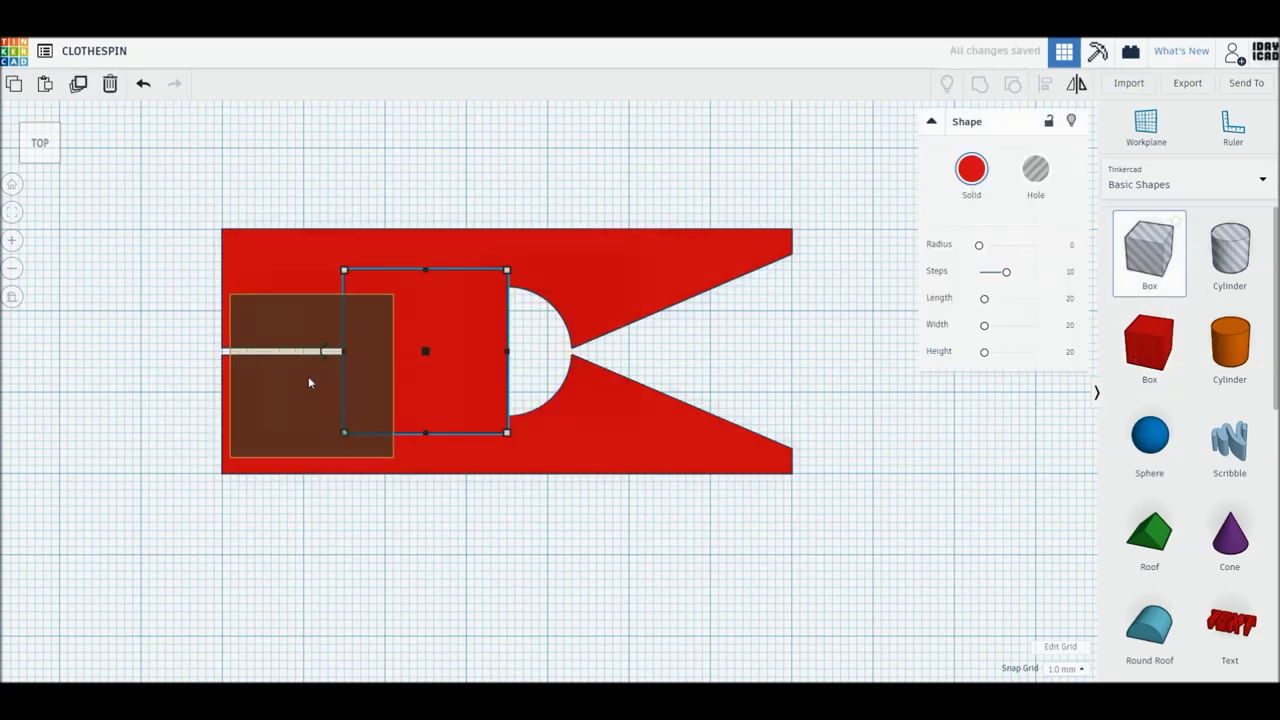
pyautogui.click(331, 444)
pyautogui.moveTo(386, 486)
pyautogui.mouseDown()
pyautogui.moveTo(777, 343)
pyautogui.moveTo(840, 347)
pyautogui.mouseUp()
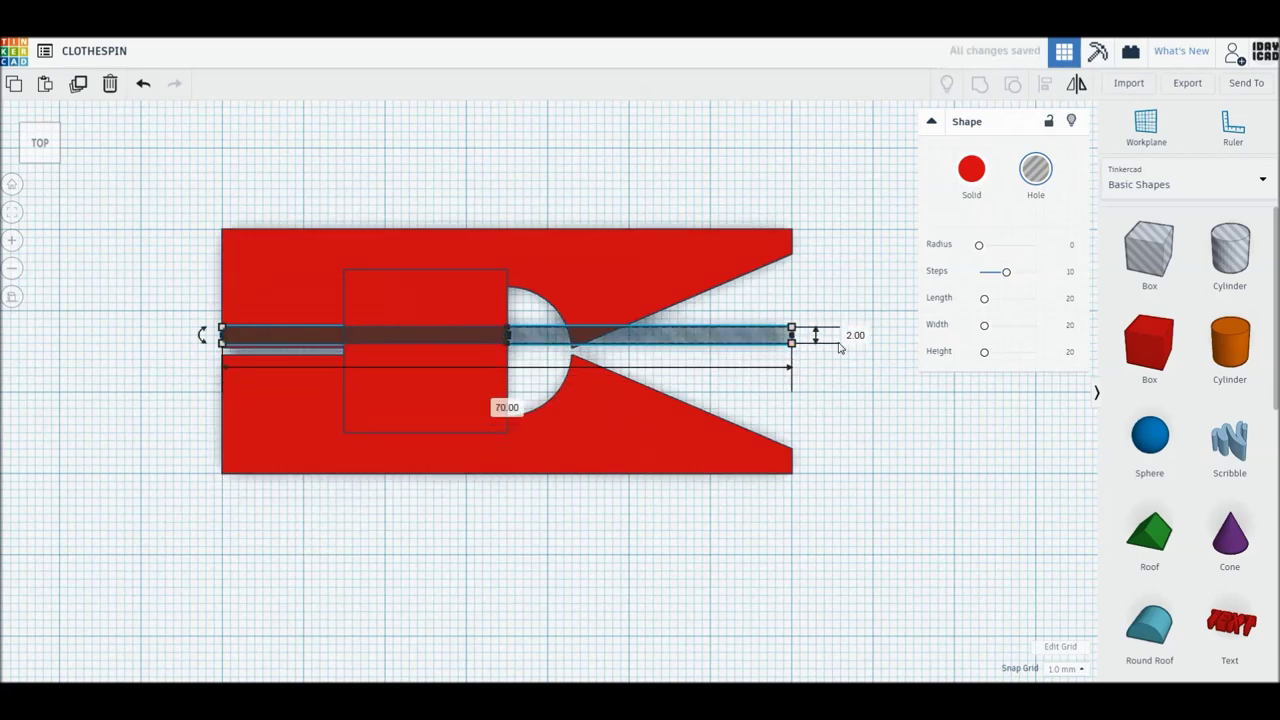
pyautogui.write('1')
pyautogui.press('Return')
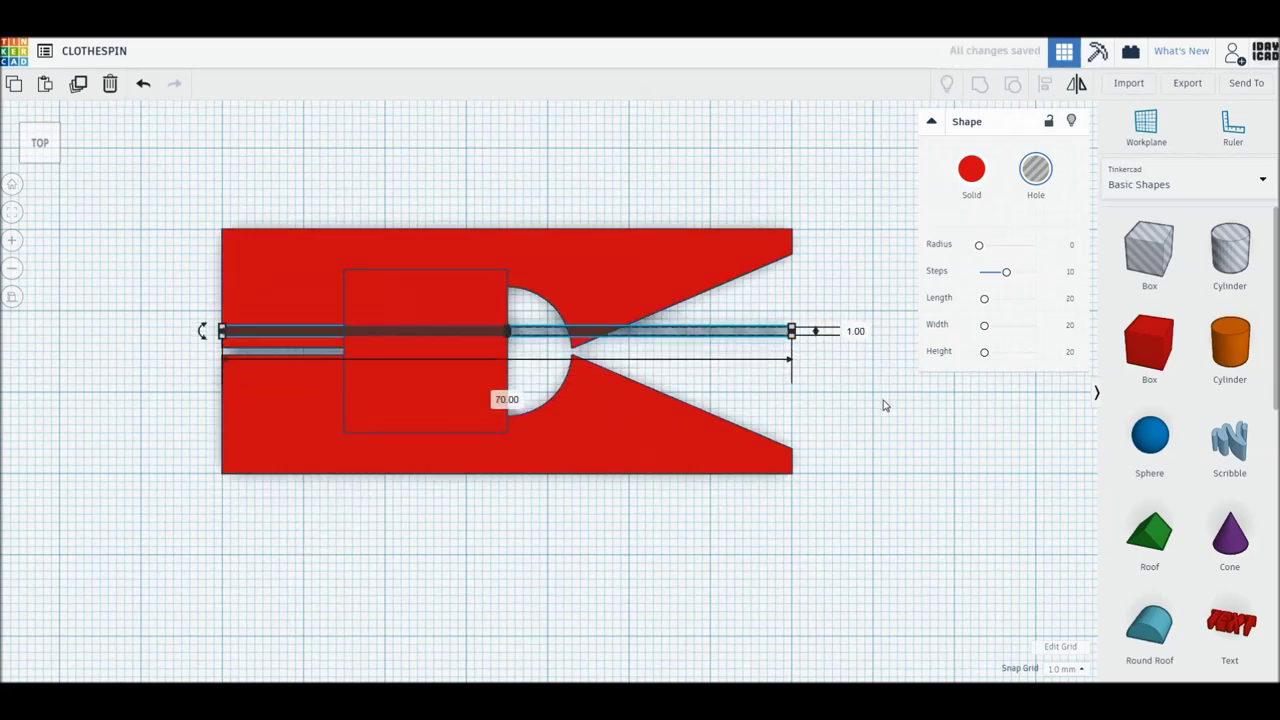
pyautogui.click(887, 403)
# Place a 64-sided orange cylinder in the hinge cutout, sized 10 × 10 mm
pyautogui.moveTo(1238, 360); pyautogui.dragTo(604, 367)
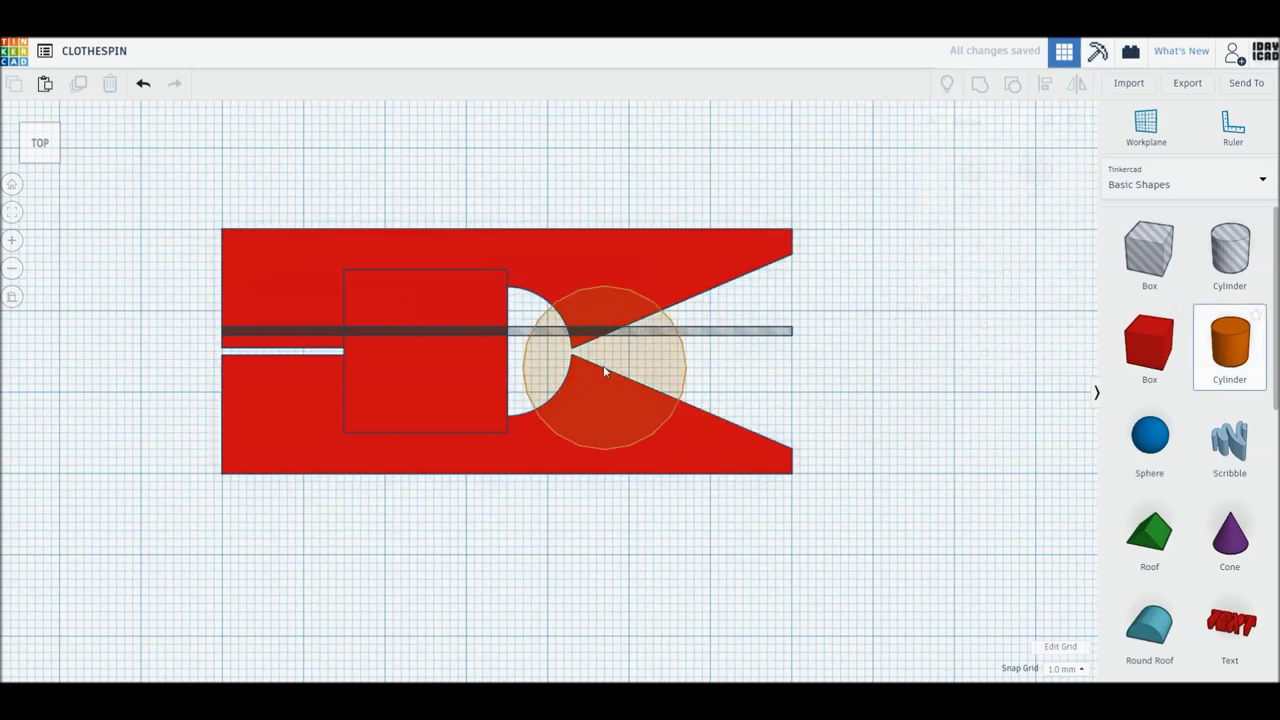
pyautogui.moveTo(987, 248); pyautogui.dragTo(1037, 245)
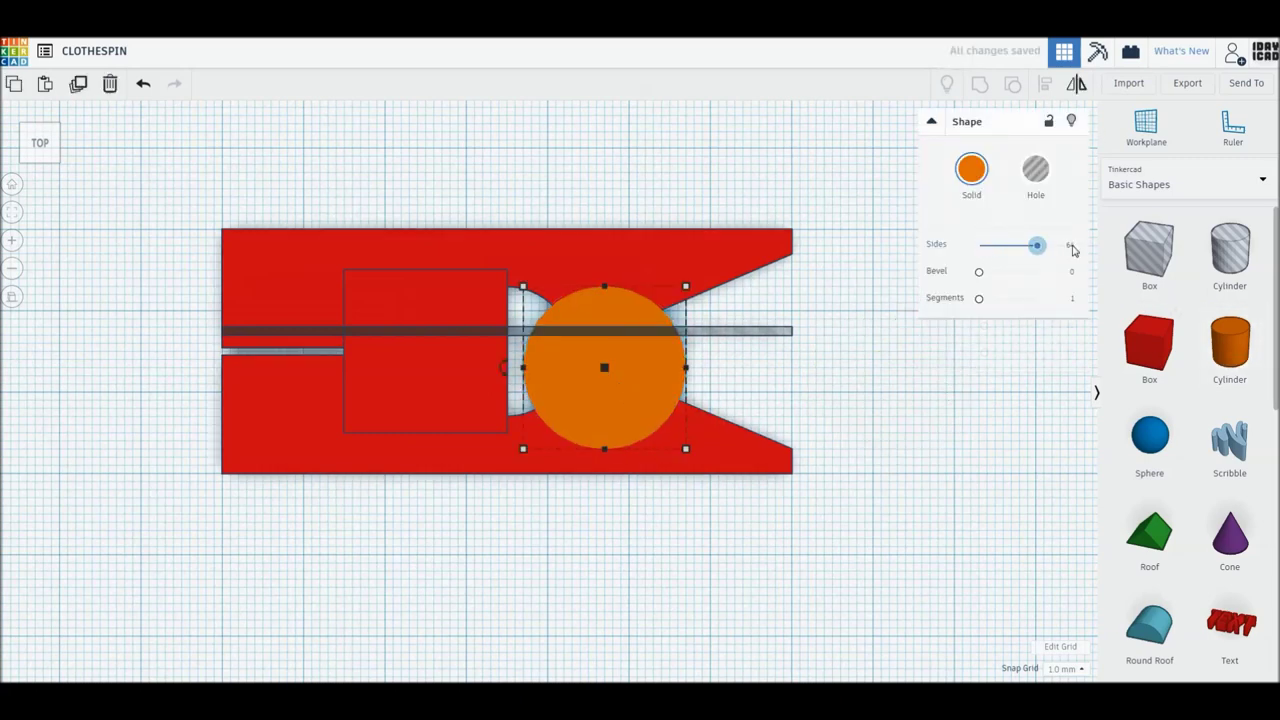
pyautogui.moveTo(685, 449)
pyautogui.keyDown('shift'); pyautogui.mouseDown()
pyautogui.moveTo(623, 386)
pyautogui.moveTo(351, 396)
pyautogui.mouseUp(); pyautogui.keyUp('shift')
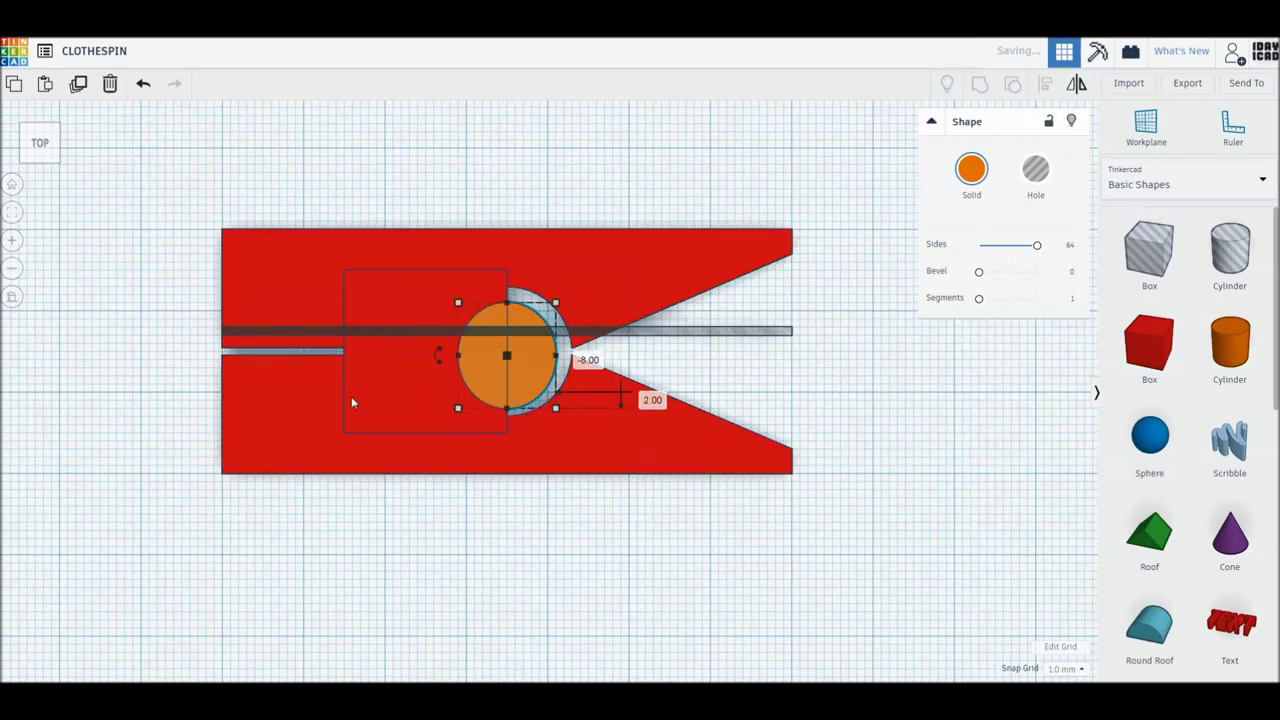
pyautogui.click(510, 375)
pyautogui.click(514, 380)
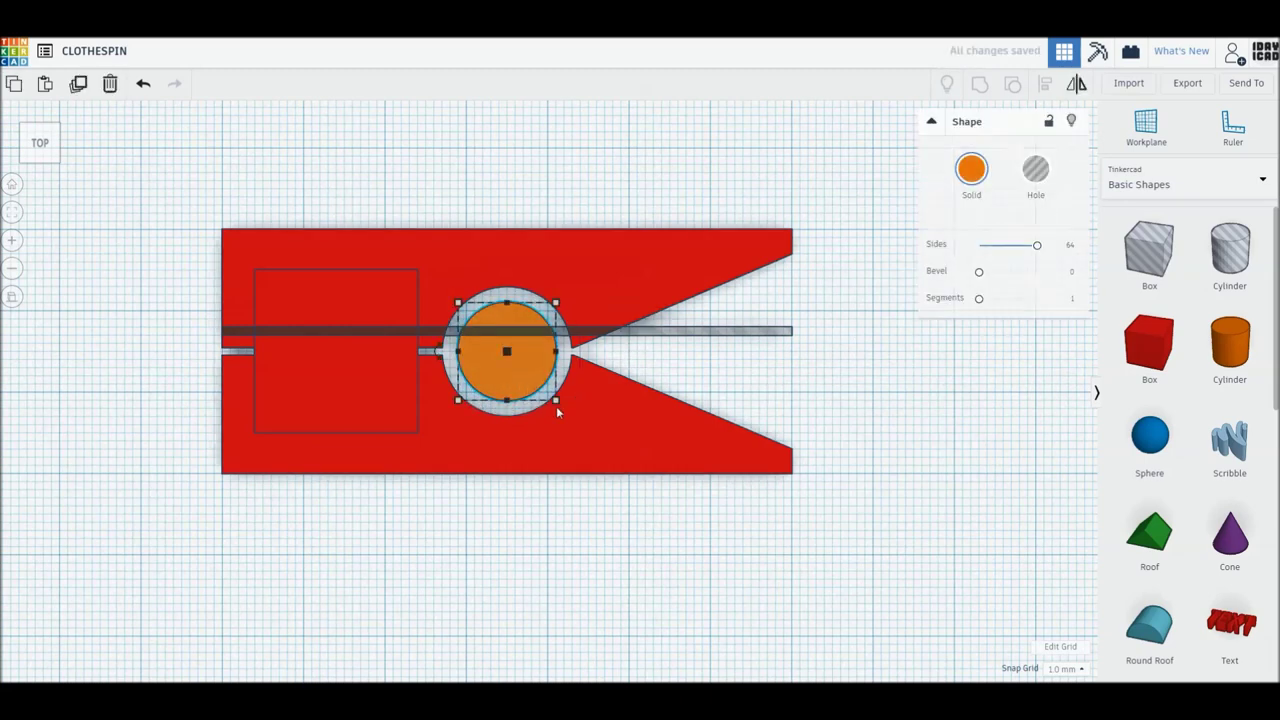
pyautogui.moveTo(556, 402); pyautogui.dragTo(531, 378)
# Make the 6 mm centre cylinder a hole and slide the box right against the ring
pyautogui.click(1016, 188)
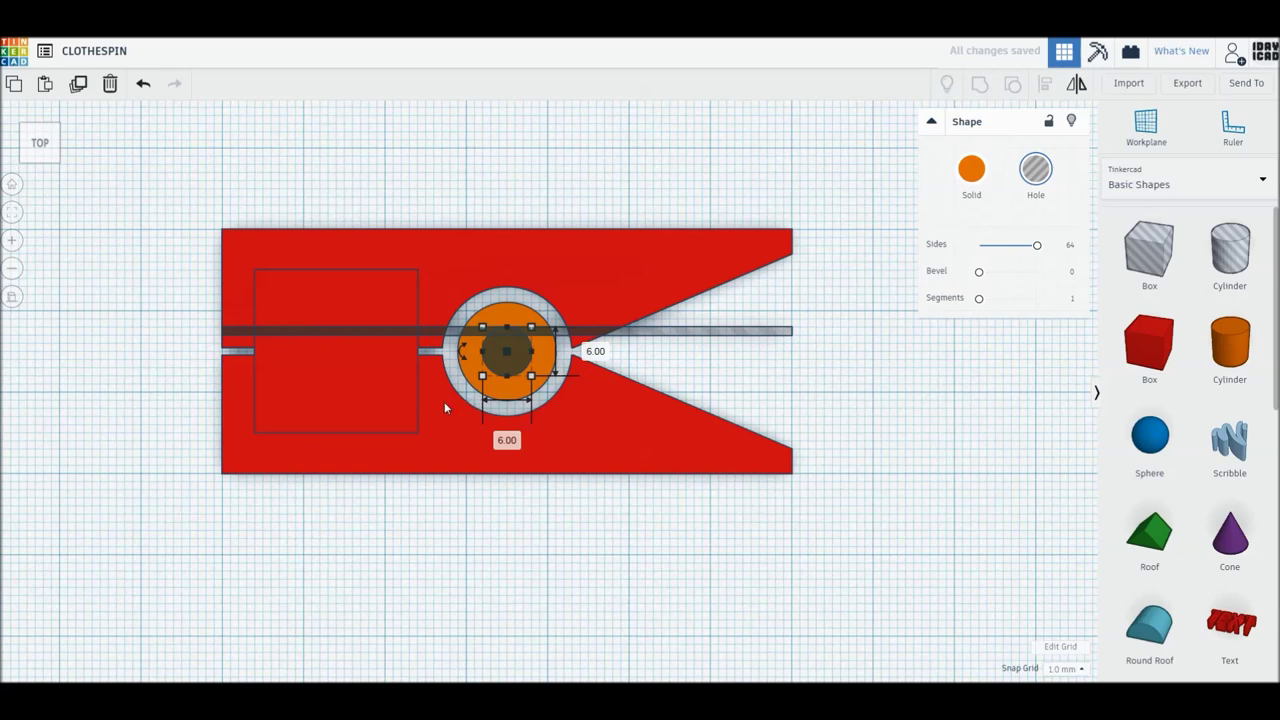
pyautogui.moveTo(371, 403); pyautogui.dragTo(458, 403)
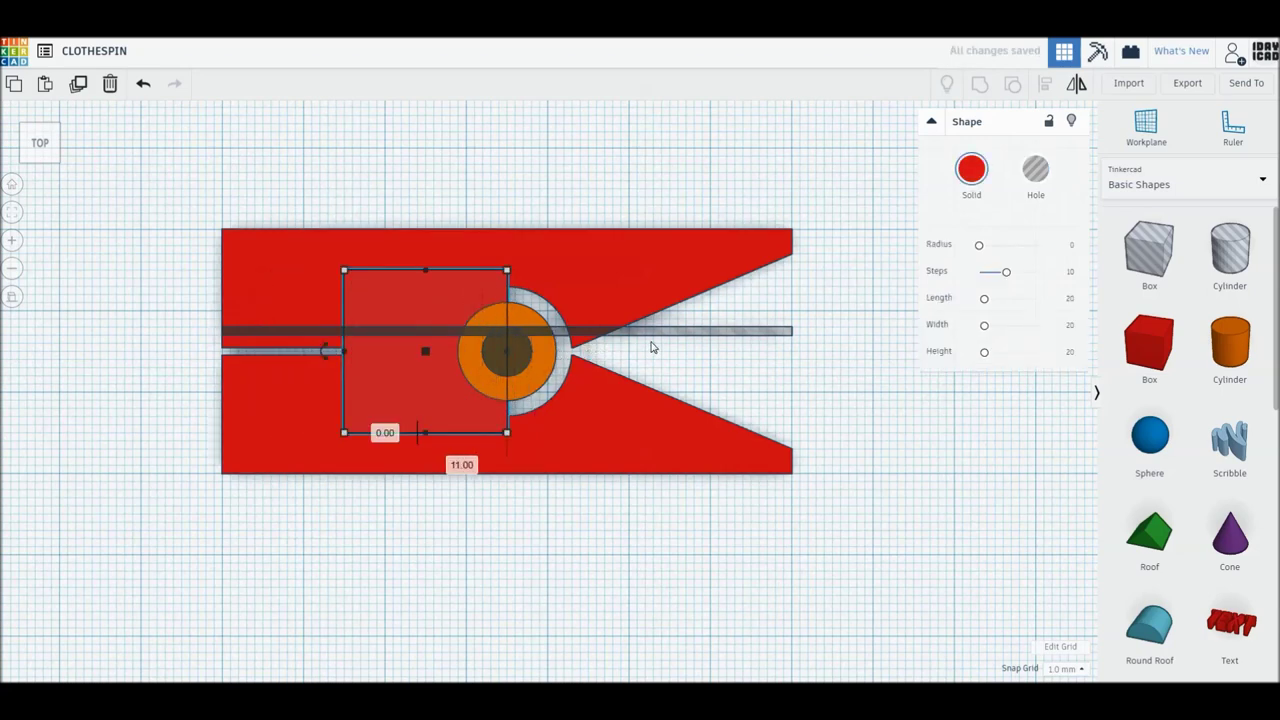
pyautogui.hotkey('ctrl', 'a')
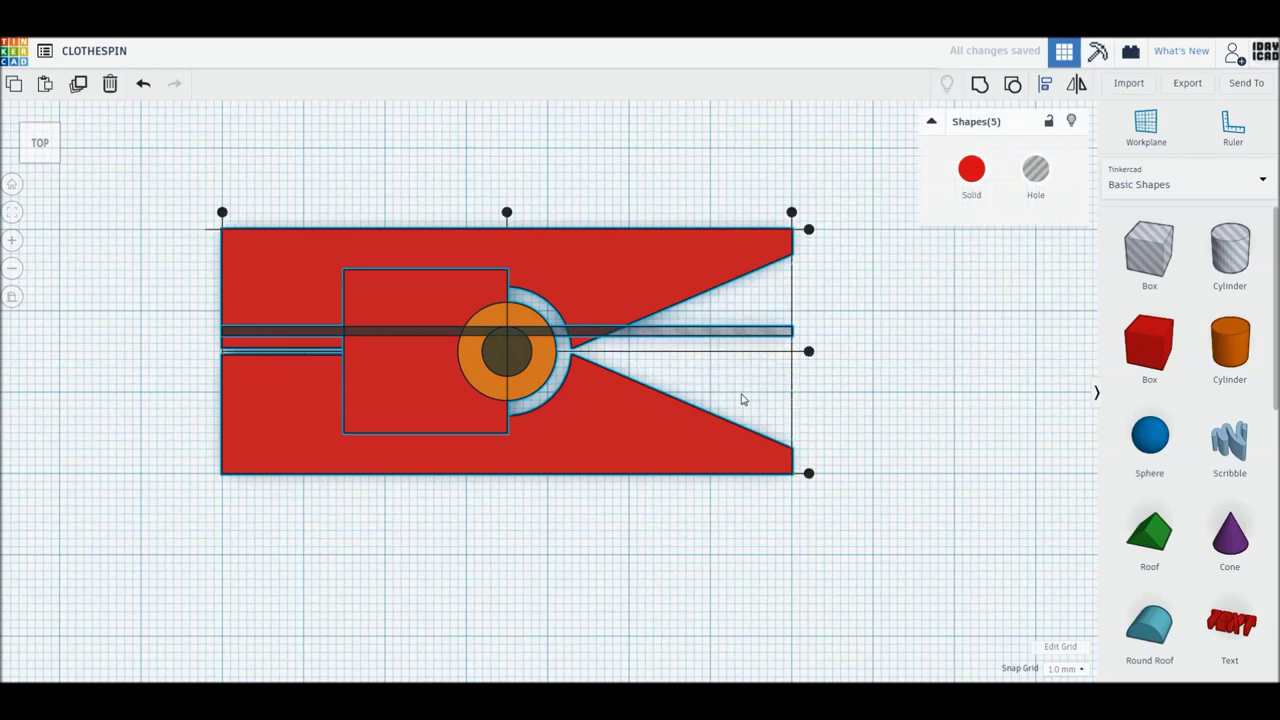
# Align the shapes to the middle and set the four middle shapes' height to 10 mm
pyautogui.click(809, 353)
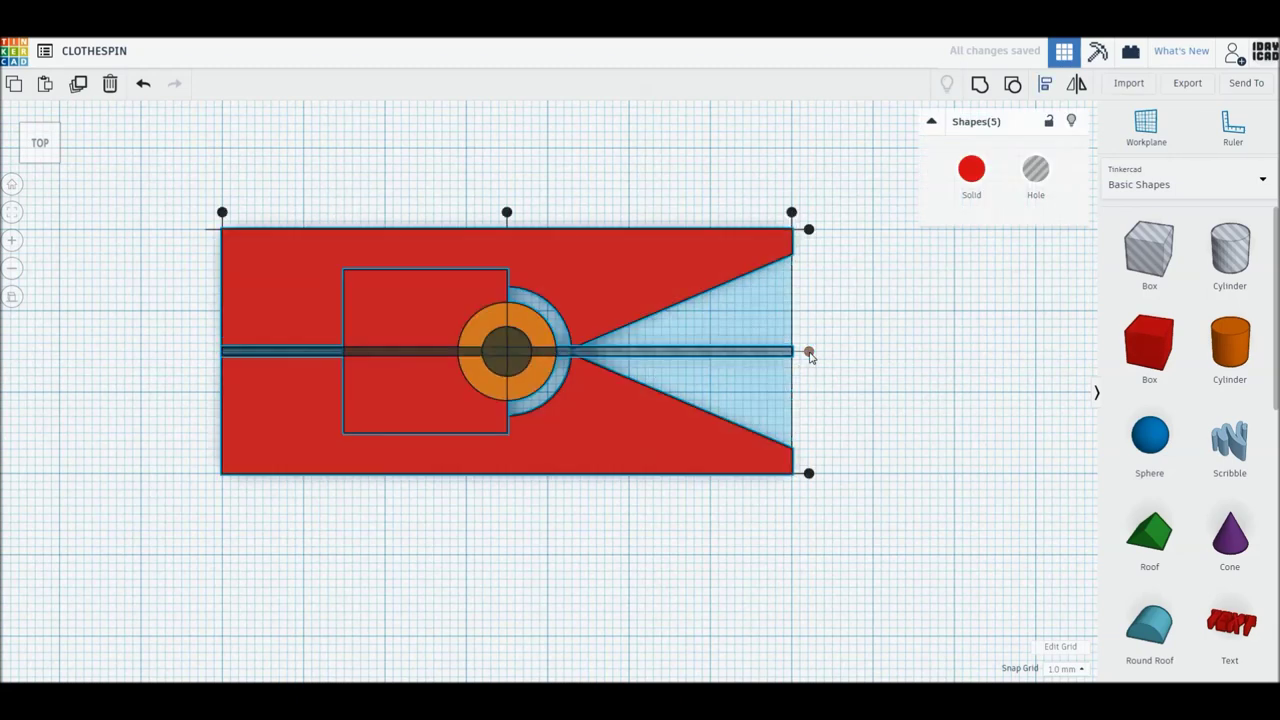
pyautogui.press('Escape')
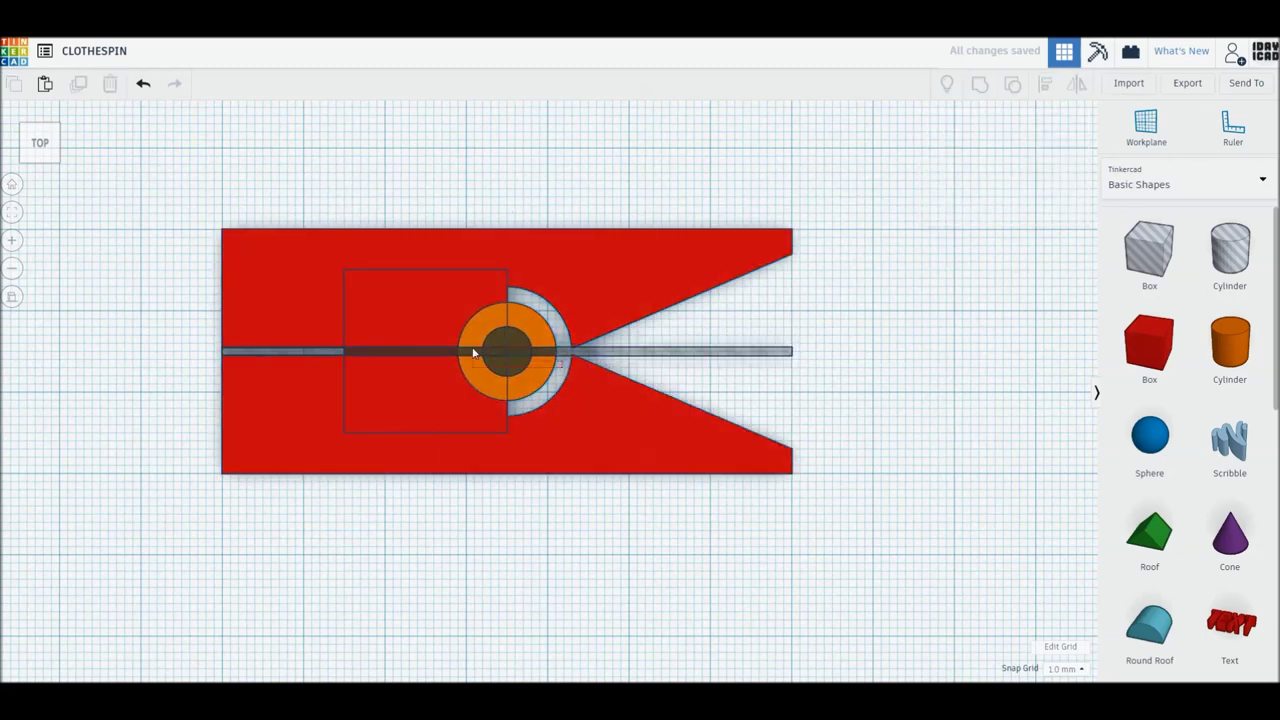
pyautogui.click(488, 339)
pyautogui.moveTo(490, 340)
pyautogui.mouseDown(button='right')
pyautogui.moveTo(525, 380)
pyautogui.moveTo(508, 318)
pyautogui.mouseUp(button='right')
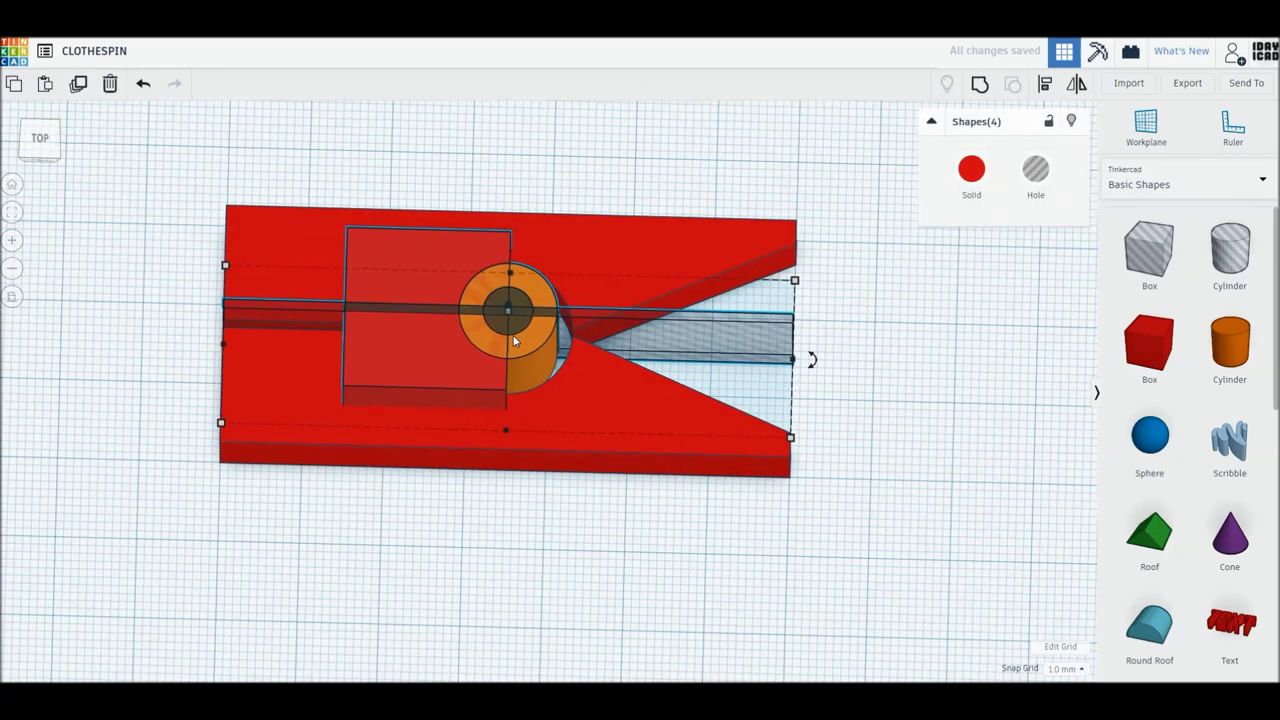
pyautogui.click(576, 338)
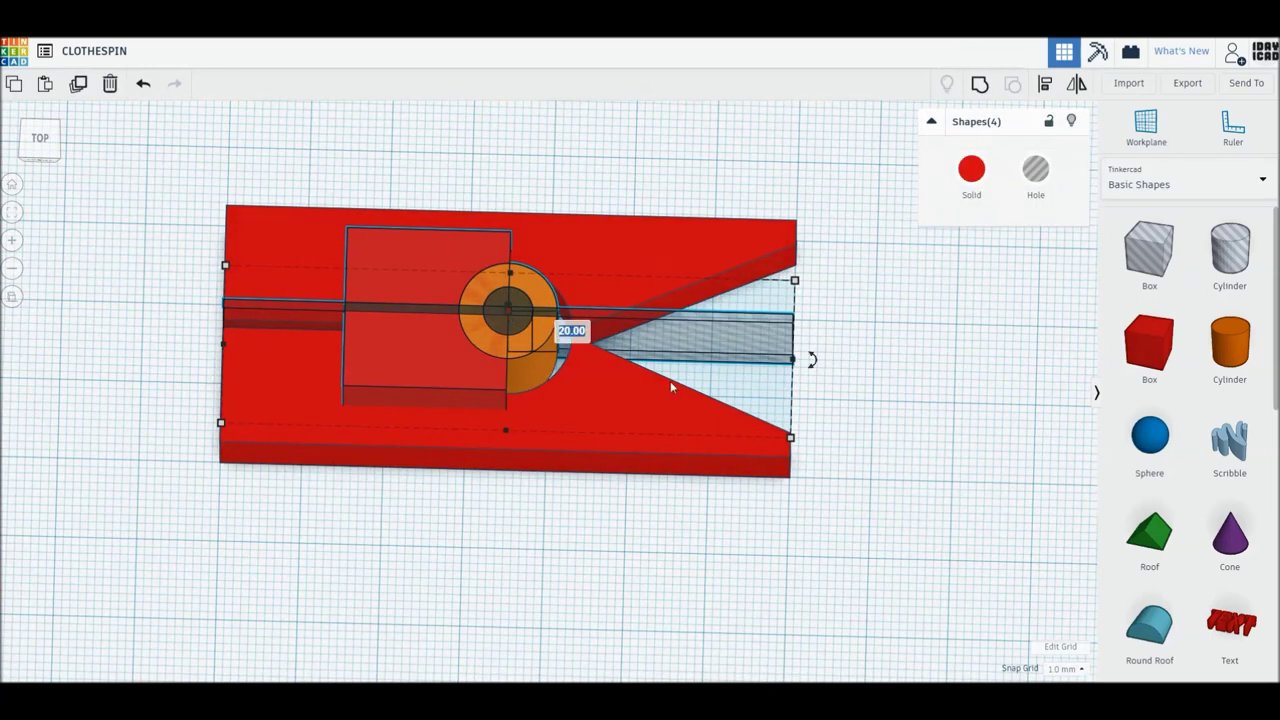
pyautogui.write('10')
pyautogui.press('Return')
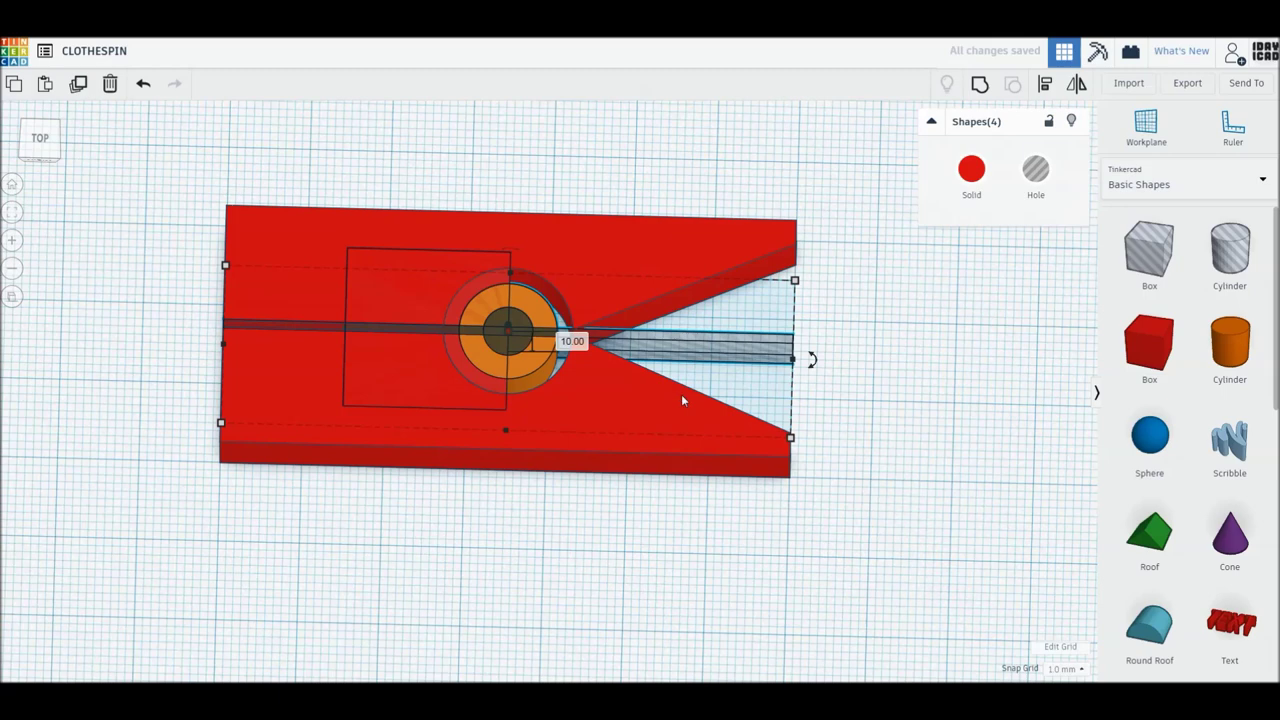
# Undo a premature grouping and shorten the slot hole box from 70 to 35 mm
pyautogui.keyDown('shift'); pyautogui.click(681, 394); pyautogui.keyUp('shift')
pyautogui.hotkey('ctrl', 'g')
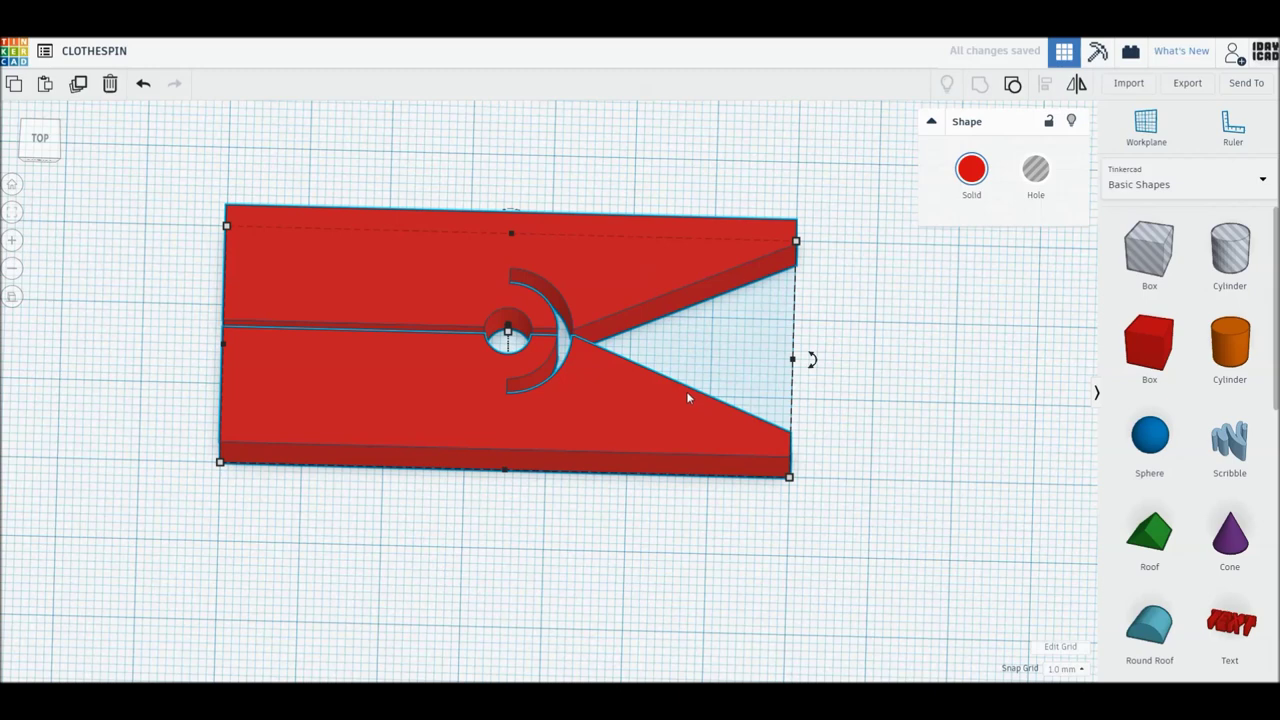
pyautogui.hotkey('ctrl', 'z')
pyautogui.click(749, 346)
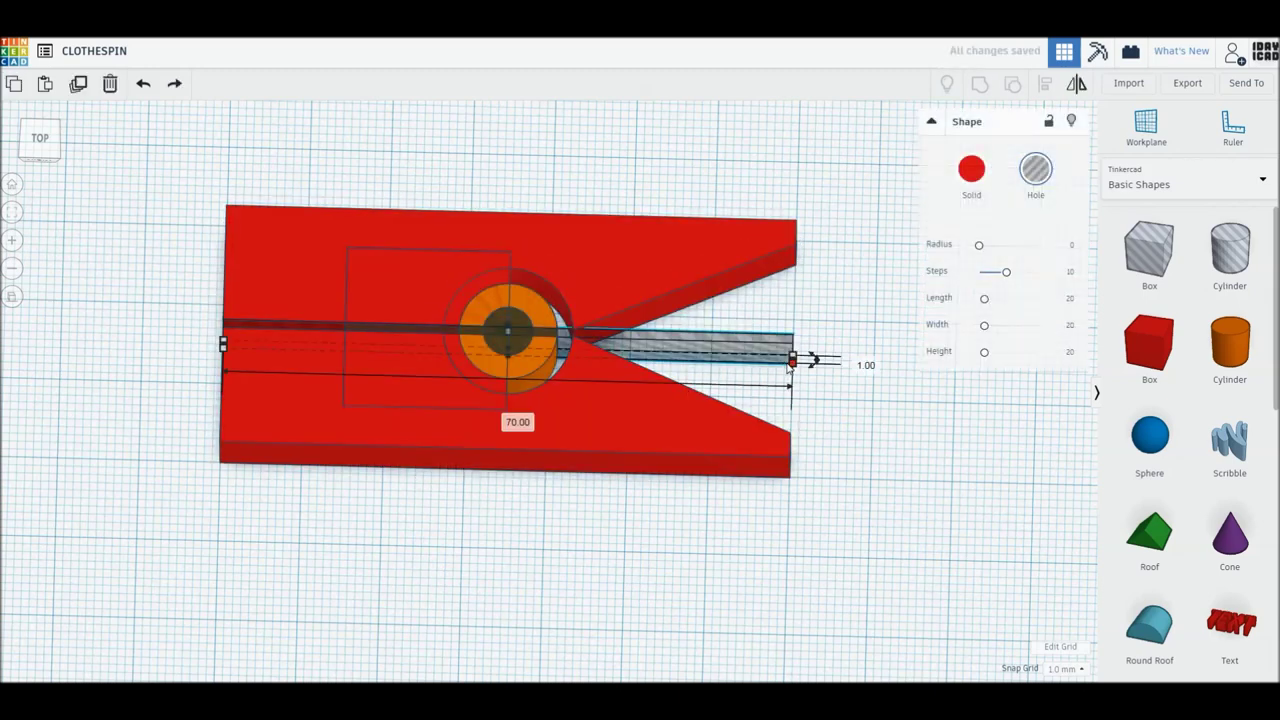
pyautogui.click(516, 420)
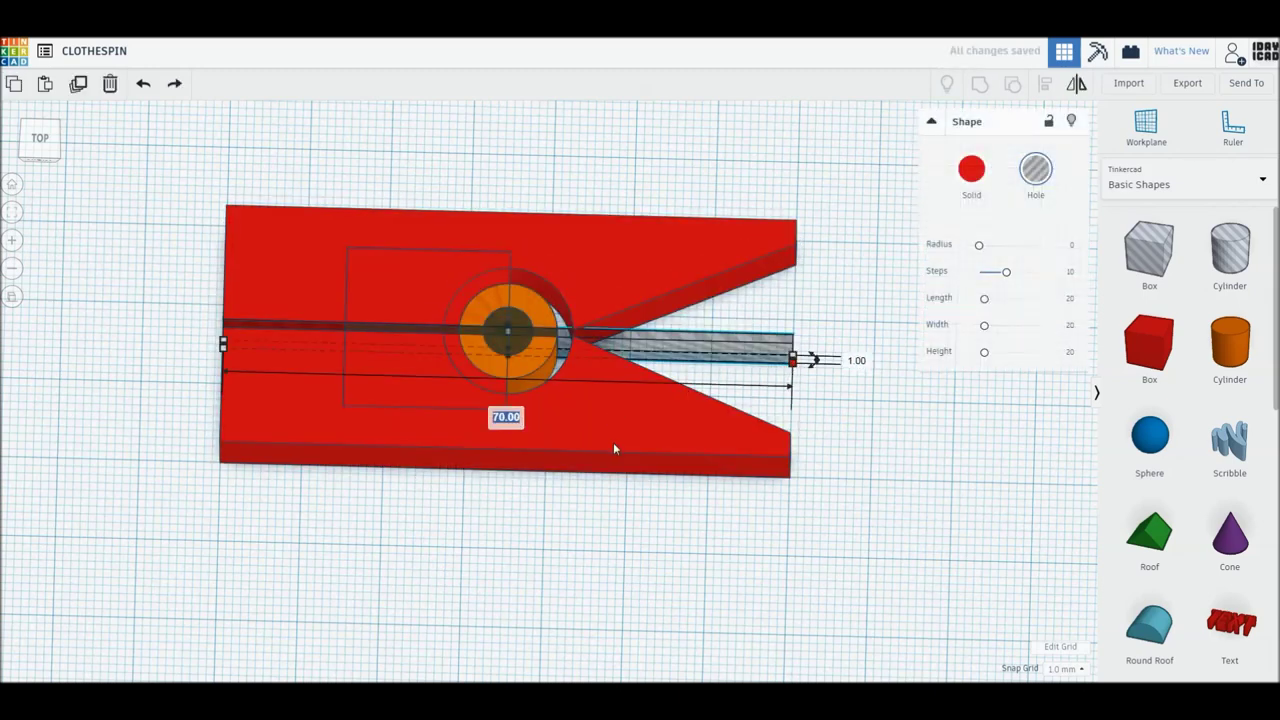
pyautogui.write('35')
pyautogui.press('Return')
# Group all five shapes into one clothespin and return to a top-down view
pyautogui.hotkey('ctrl', 'a')
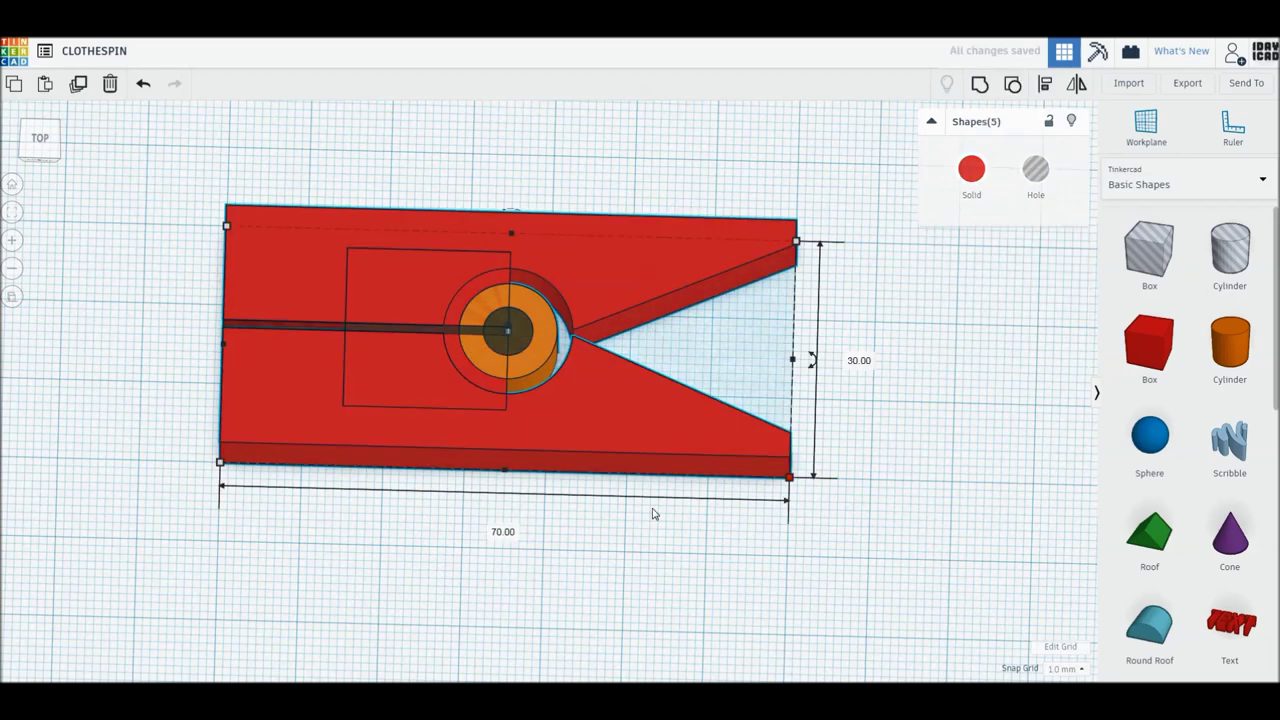
pyautogui.hotkey('ctrl', 'g')
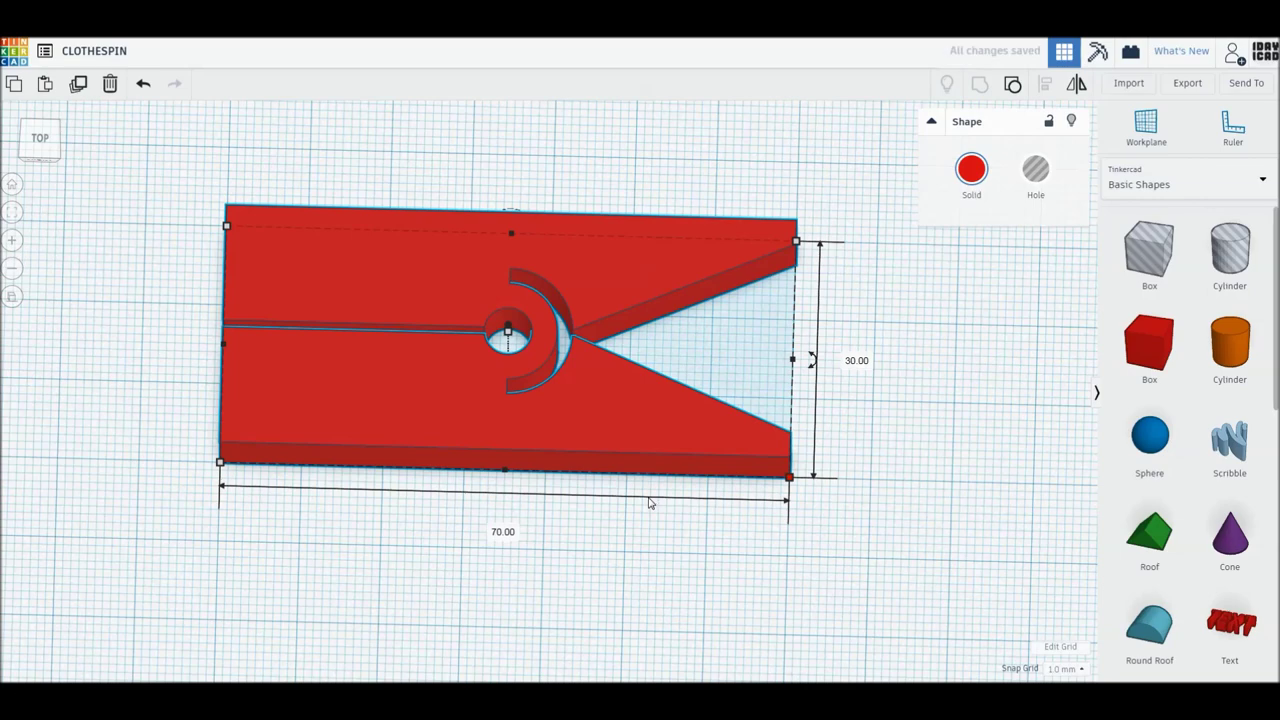
pyautogui.click(42, 142)
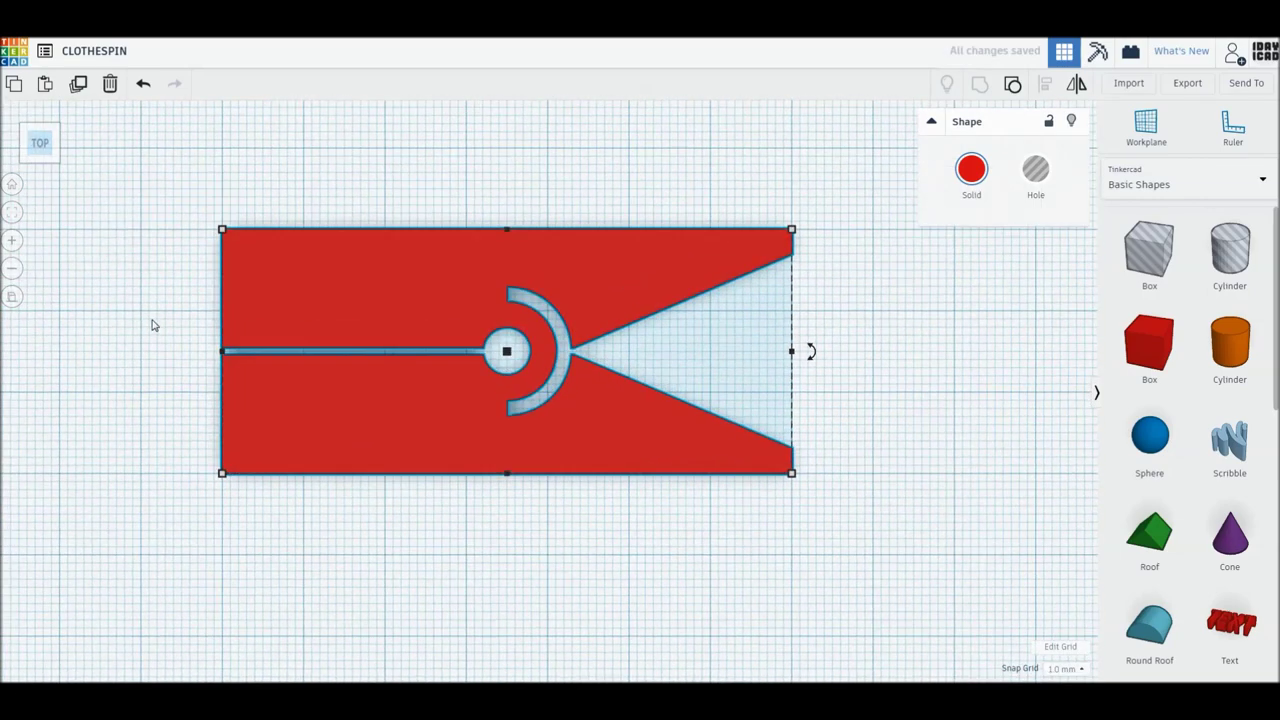
pyautogui.click(153, 325)
pyautogui.moveTo(153, 325); pyautogui.dragTo(216, 343, button='middle')
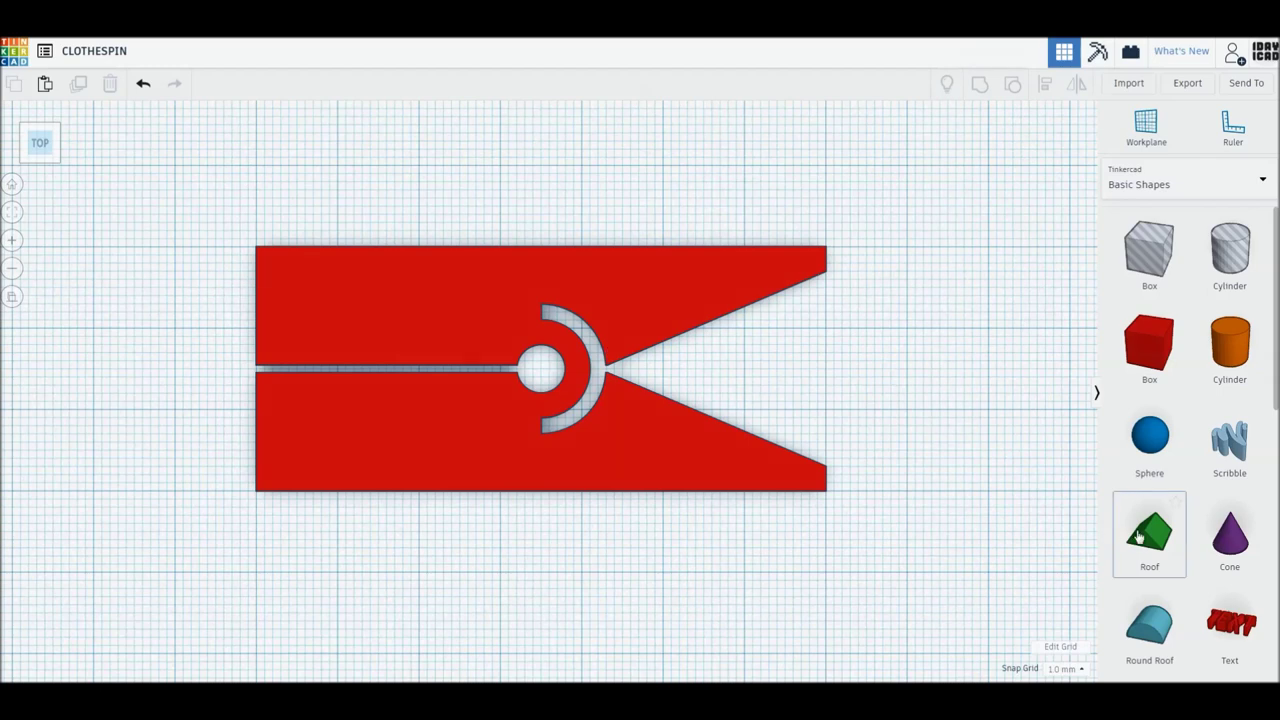
# Place a rotated wedge hole at the clothespin's bottom-left corner, sized 10 × 6 mm
pyautogui.scroll(-3, 1157, 556)
pyautogui.moveTo(1150, 600); pyautogui.dragTo(897, 419)
pyautogui.moveTo(877, 409); pyautogui.dragTo(968, 366, button='right')
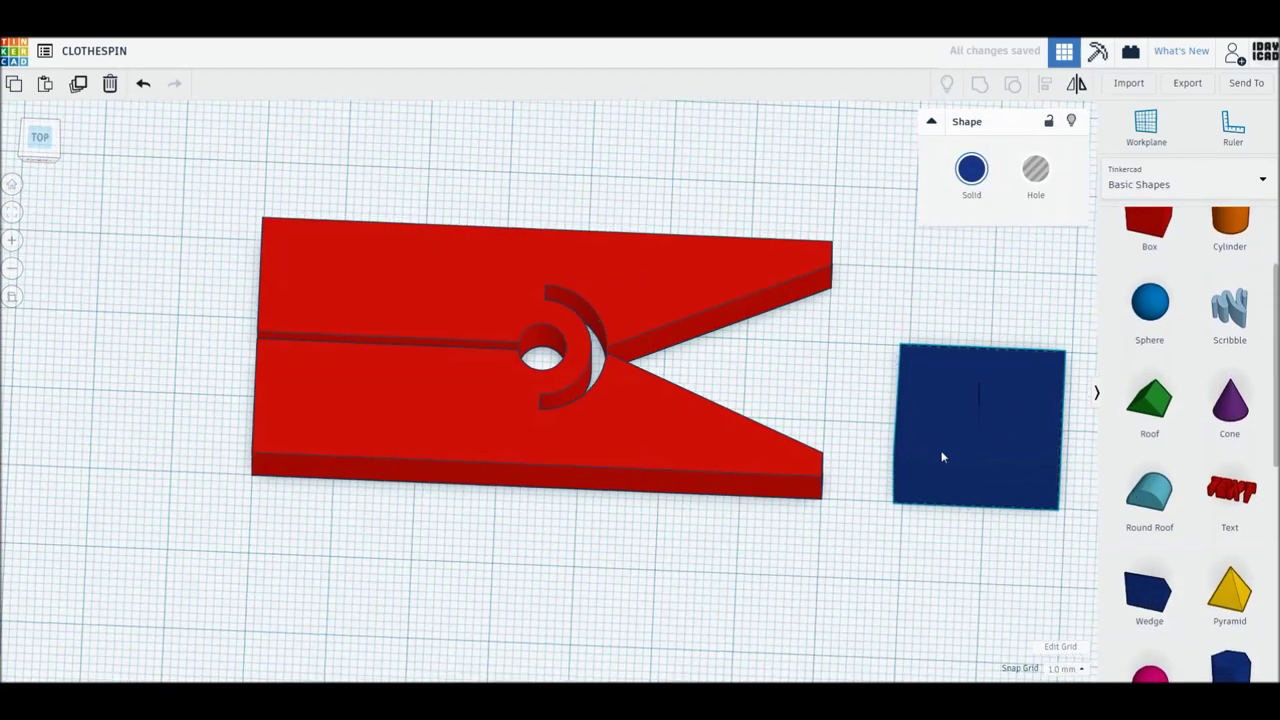
pyautogui.moveTo(981, 296)
pyautogui.mouseDown()
pyautogui.moveTo(951, 328)
pyautogui.moveTo(1014, 346)
pyautogui.moveTo(1015, 335)
pyautogui.mouseUp()
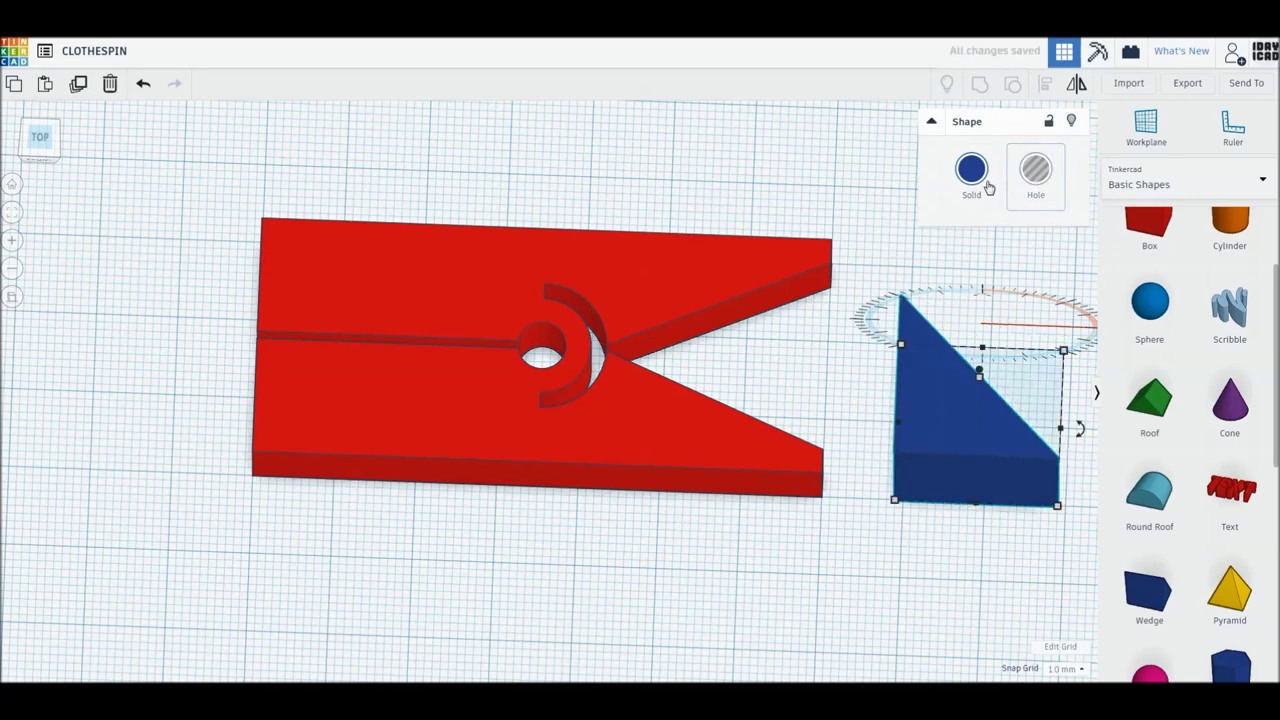
pyautogui.click(1042, 174)
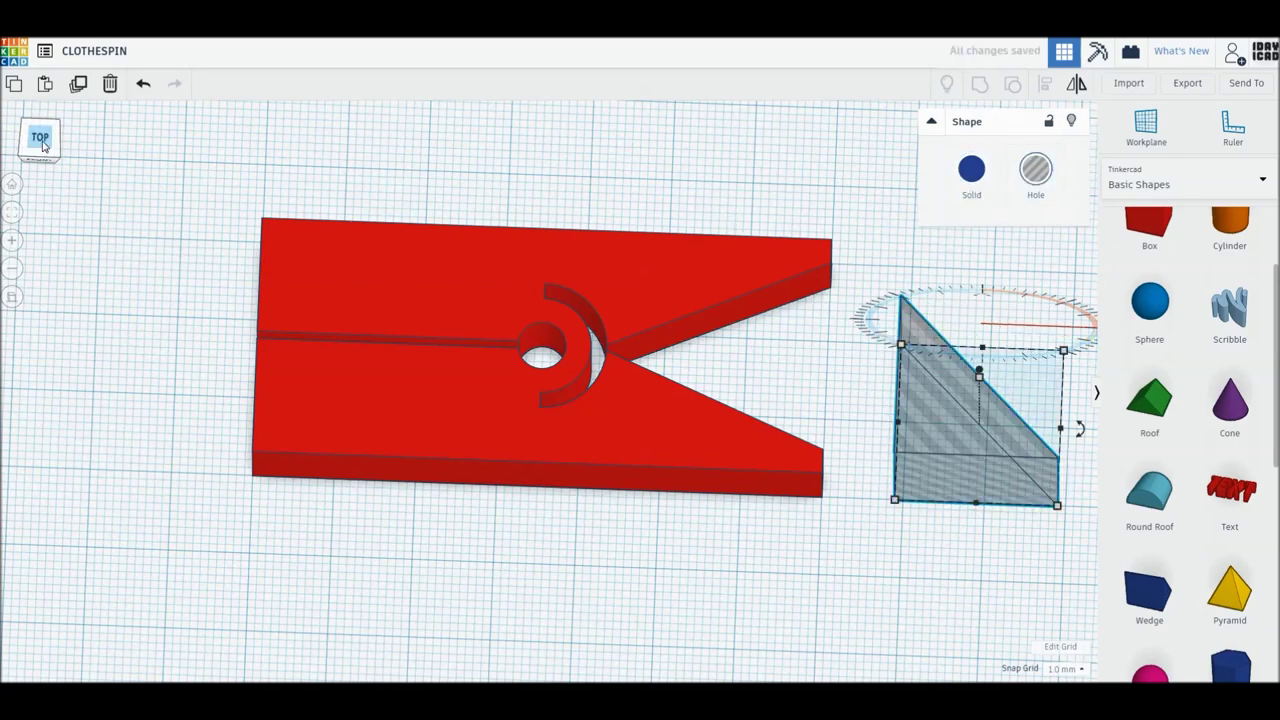
pyautogui.moveTo(860, 471); pyautogui.dragTo(301, 465)
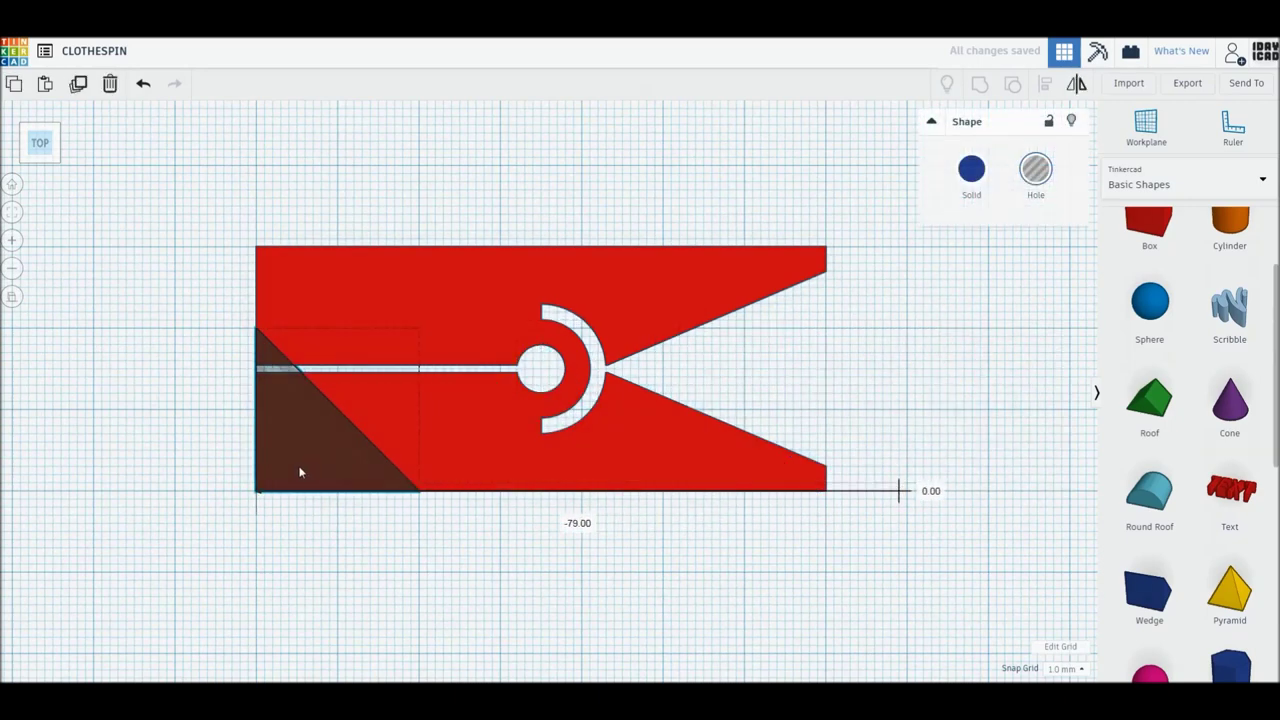
pyautogui.moveTo(418, 337)
pyautogui.mouseDown()
pyautogui.moveTo(341, 420)
pyautogui.moveTo(341, 445)
pyautogui.mouseUp()
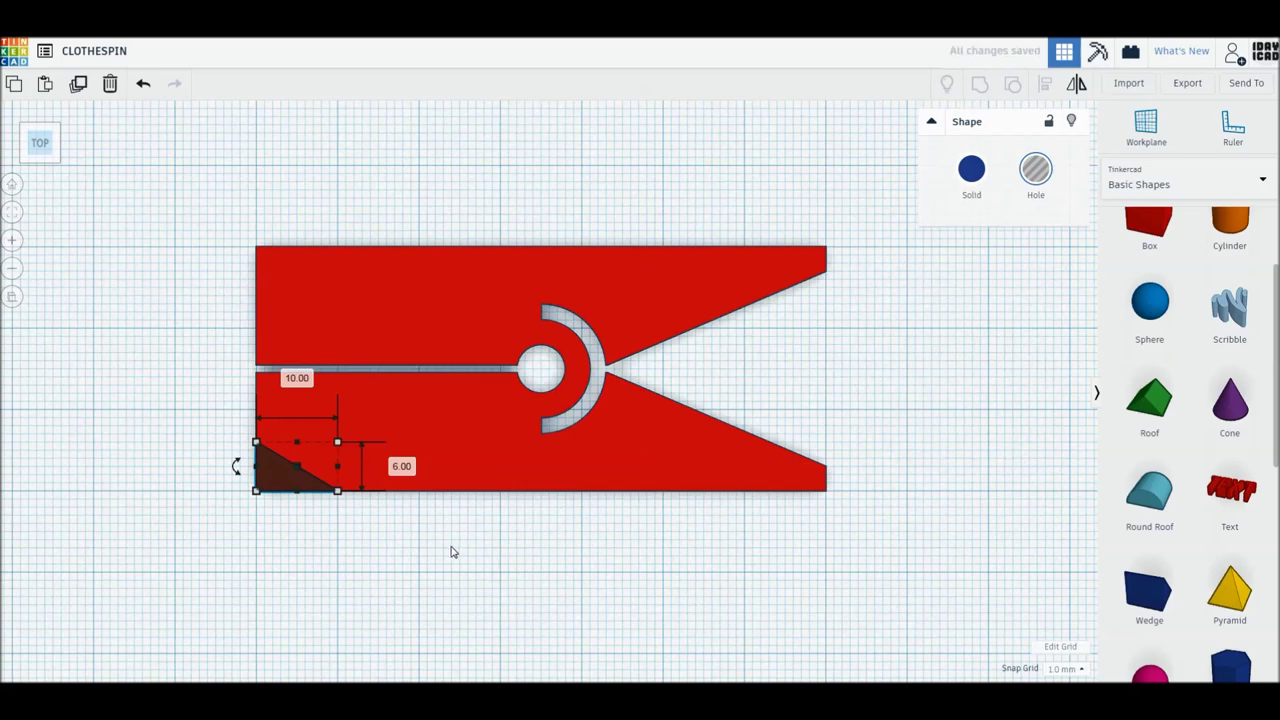
# Copy the wedge hole, mirror it vertically, and position copies at the top-left corner and above the slot
pyautogui.click(285, 503)
pyautogui.keyDown('alt'); pyautogui.moveTo(277, 473); pyautogui.dragTo(275, 286); pyautogui.keyUp('alt')
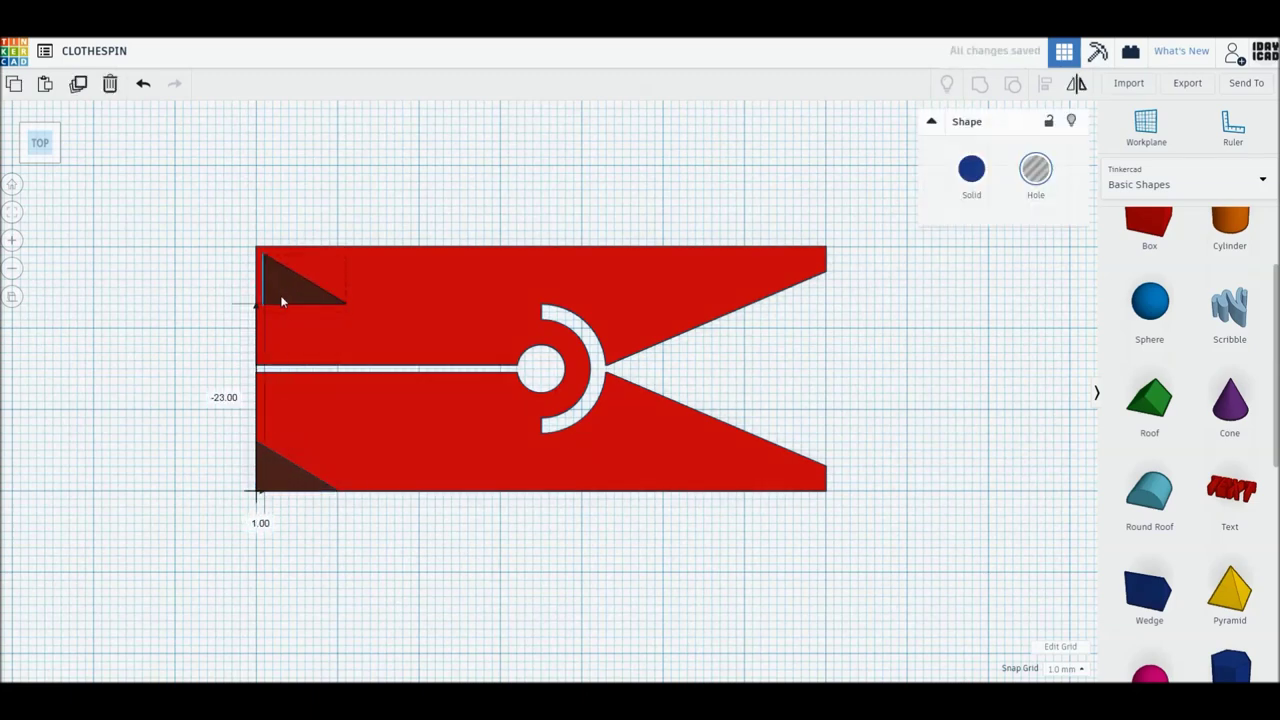
pyautogui.press('m')
pyautogui.click(238, 270)
pyautogui.click(245, 348)
pyautogui.moveTo(275, 276); pyautogui.dragTo(275, 335)
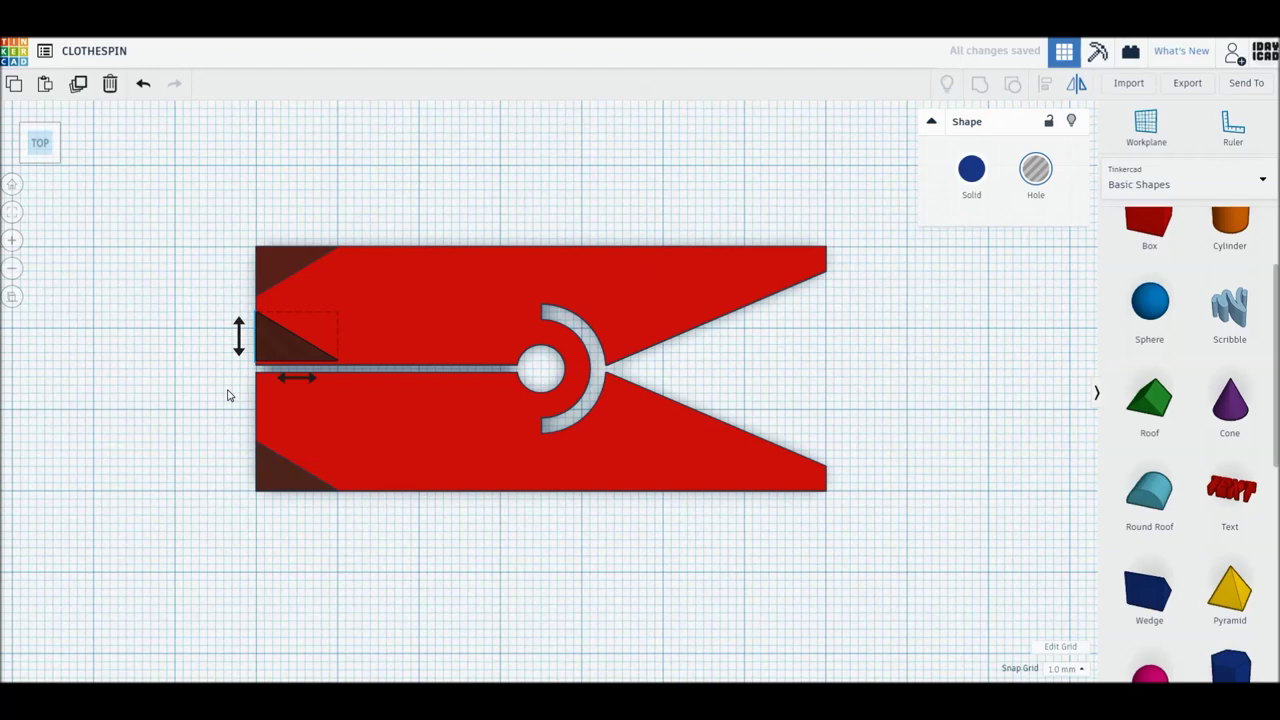
pyautogui.click(228, 395)
pyautogui.scroll(2, 256, 381)
pyautogui.scroll(1, 256, 381)
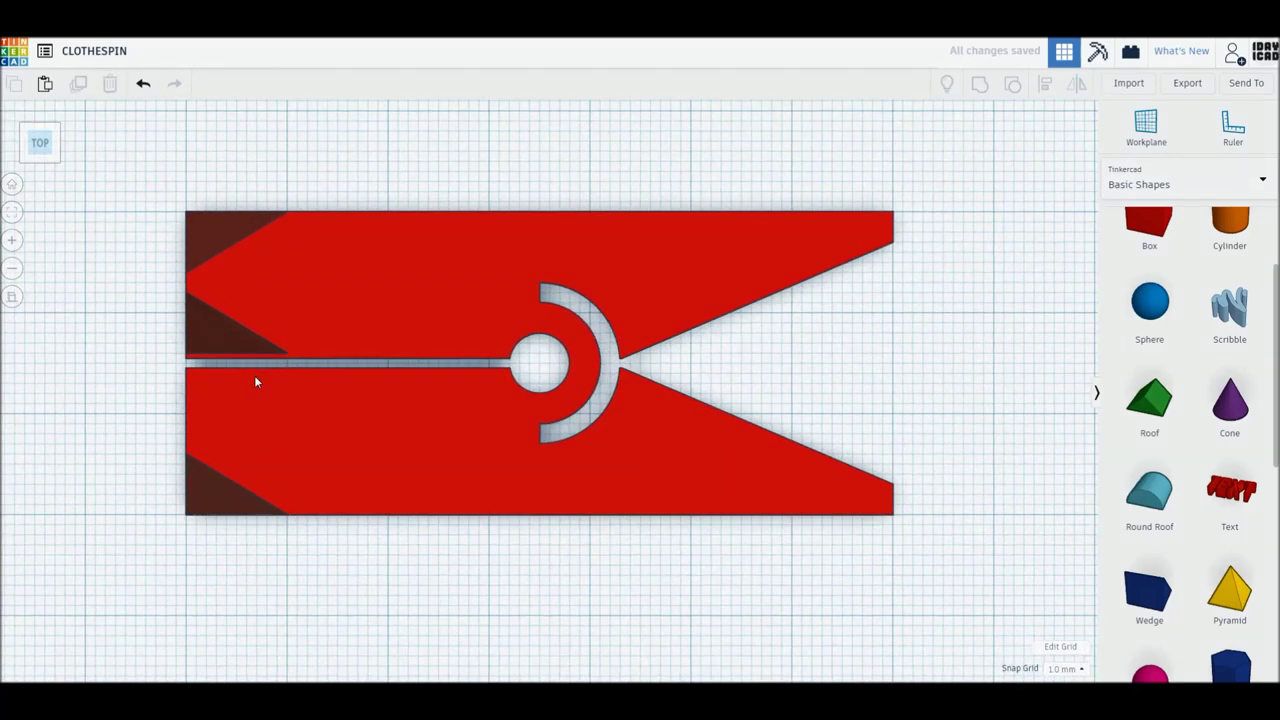
# Resize the wedge hole above the slit to 3 × 3 mm, then to 2 × 3 mm
pyautogui.click(238, 353)
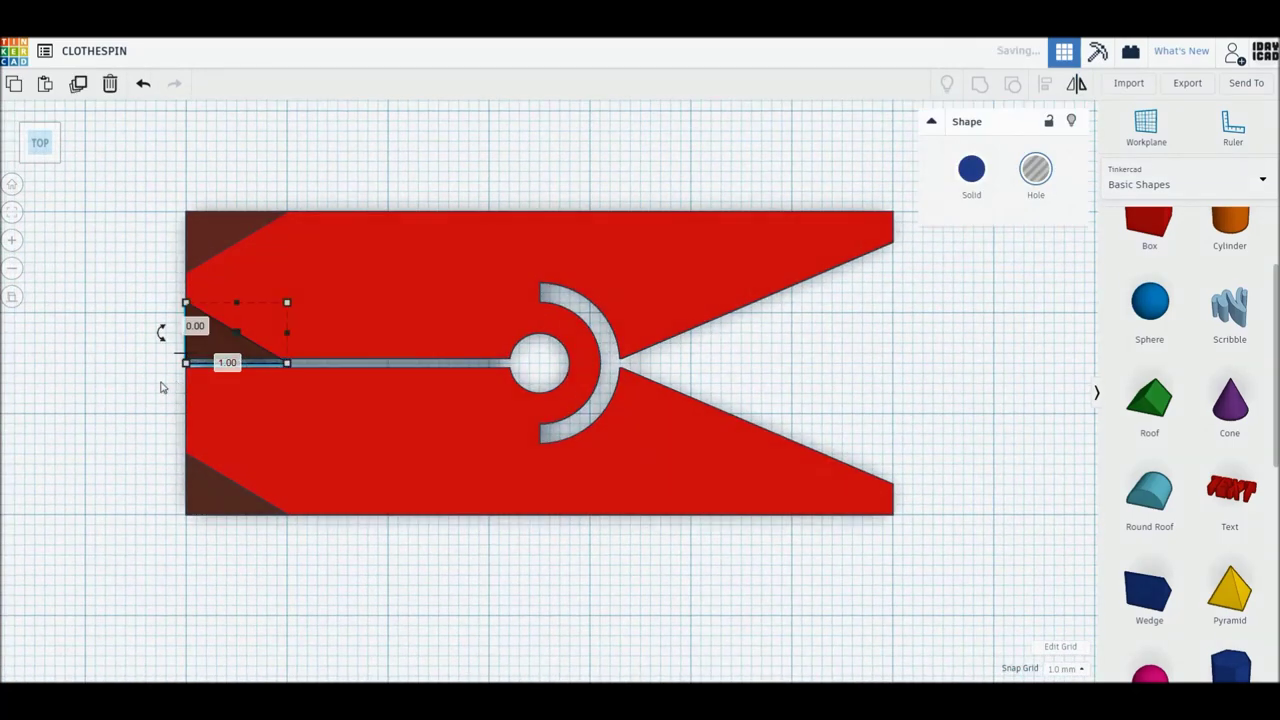
pyautogui.click(249, 349)
pyautogui.moveTo(287, 303); pyautogui.dragTo(214, 342)
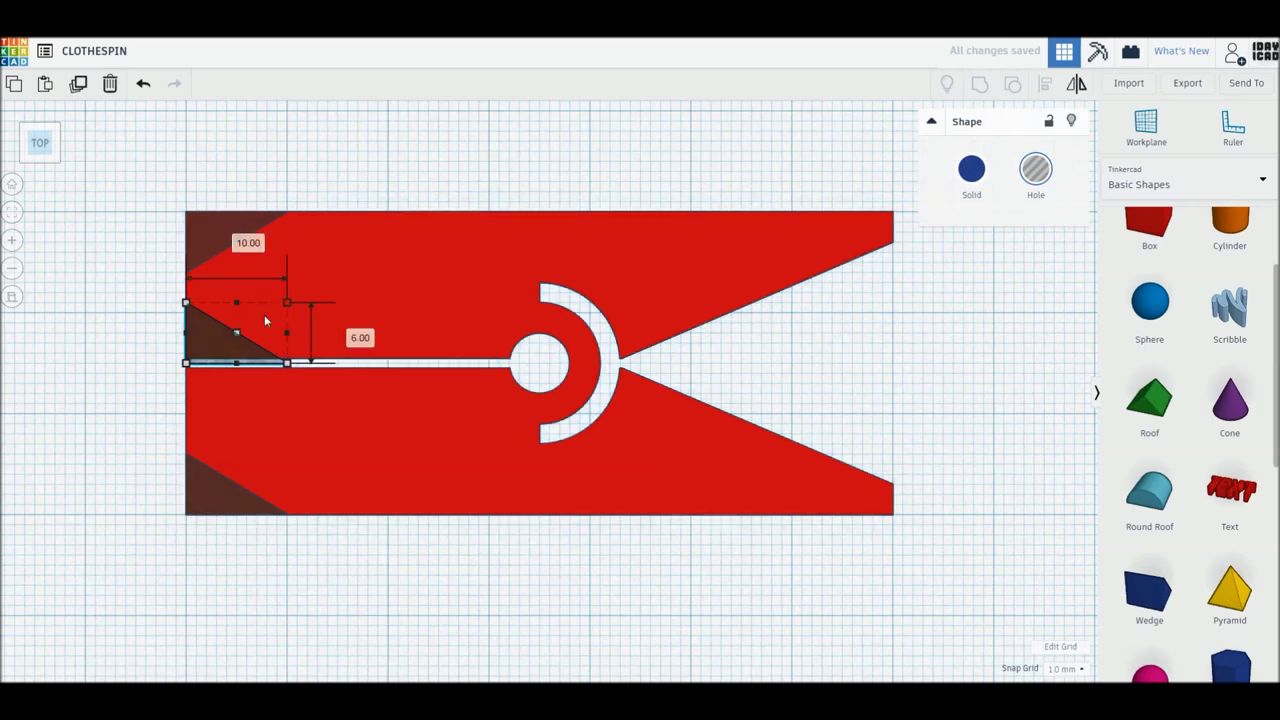
pyautogui.moveTo(208, 340); pyautogui.dragTo(207, 340)
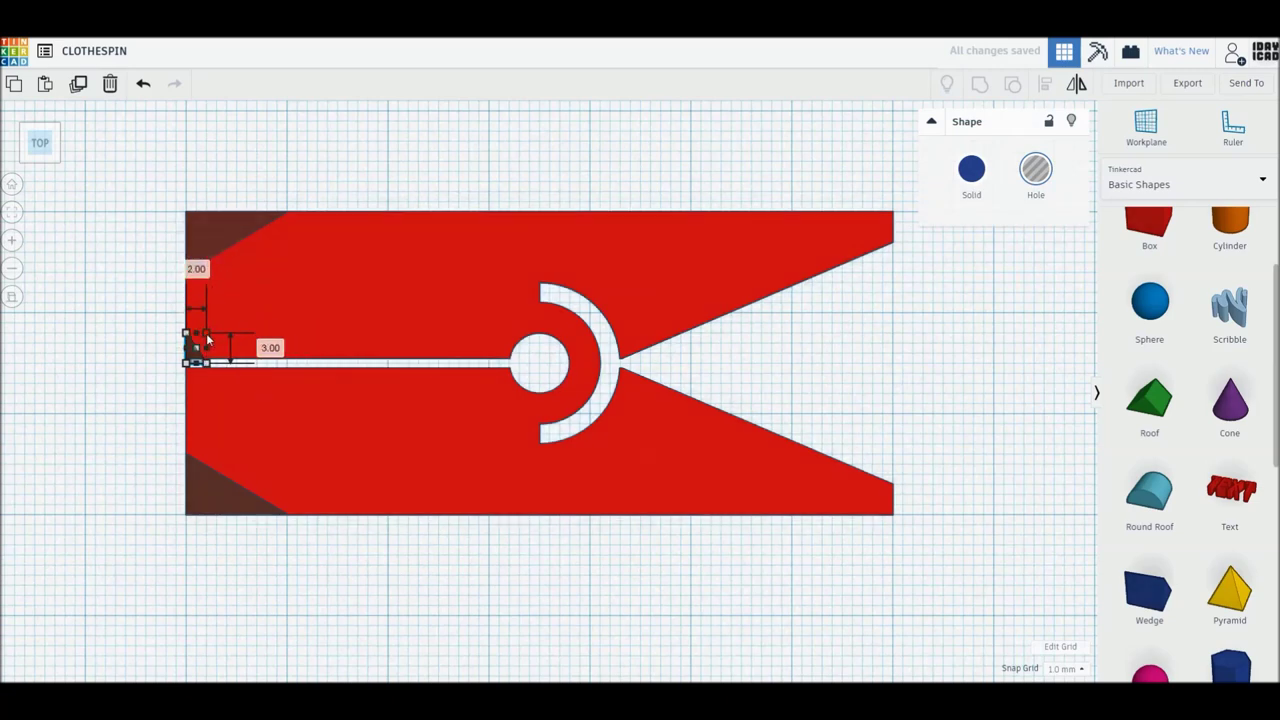
pyautogui.click(149, 380)
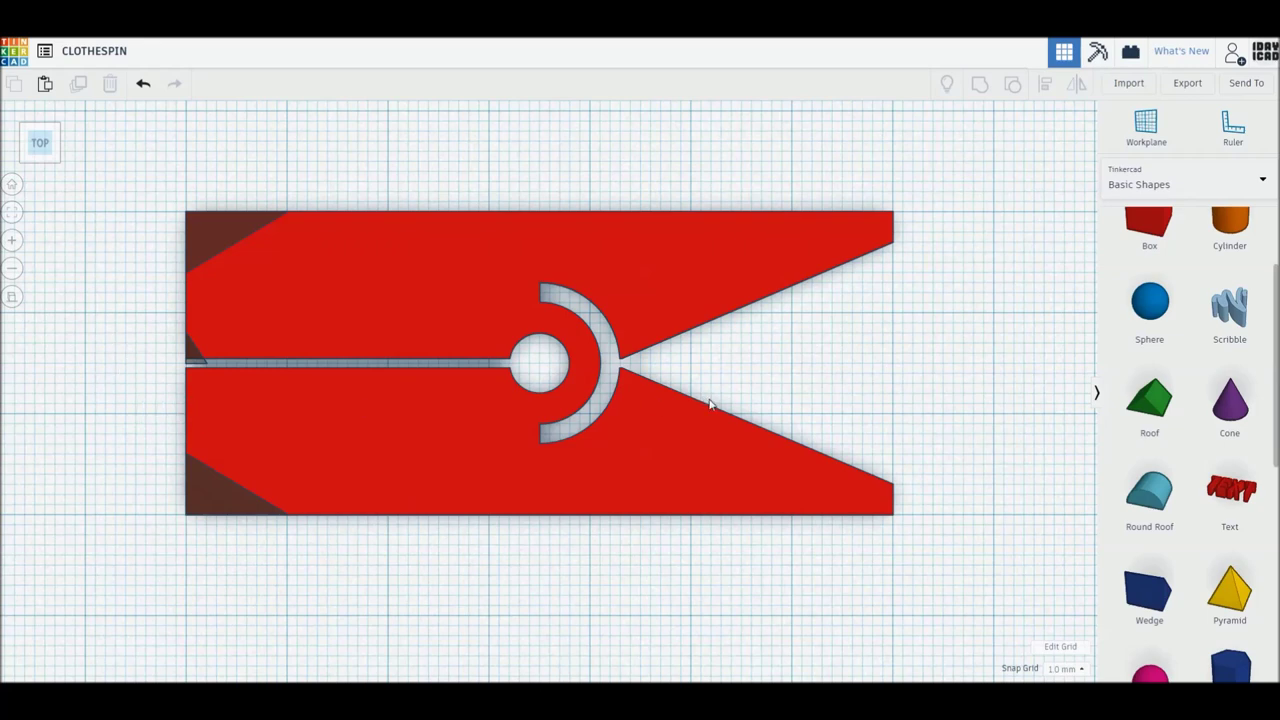
pyautogui.scroll(2, 1126, 432)
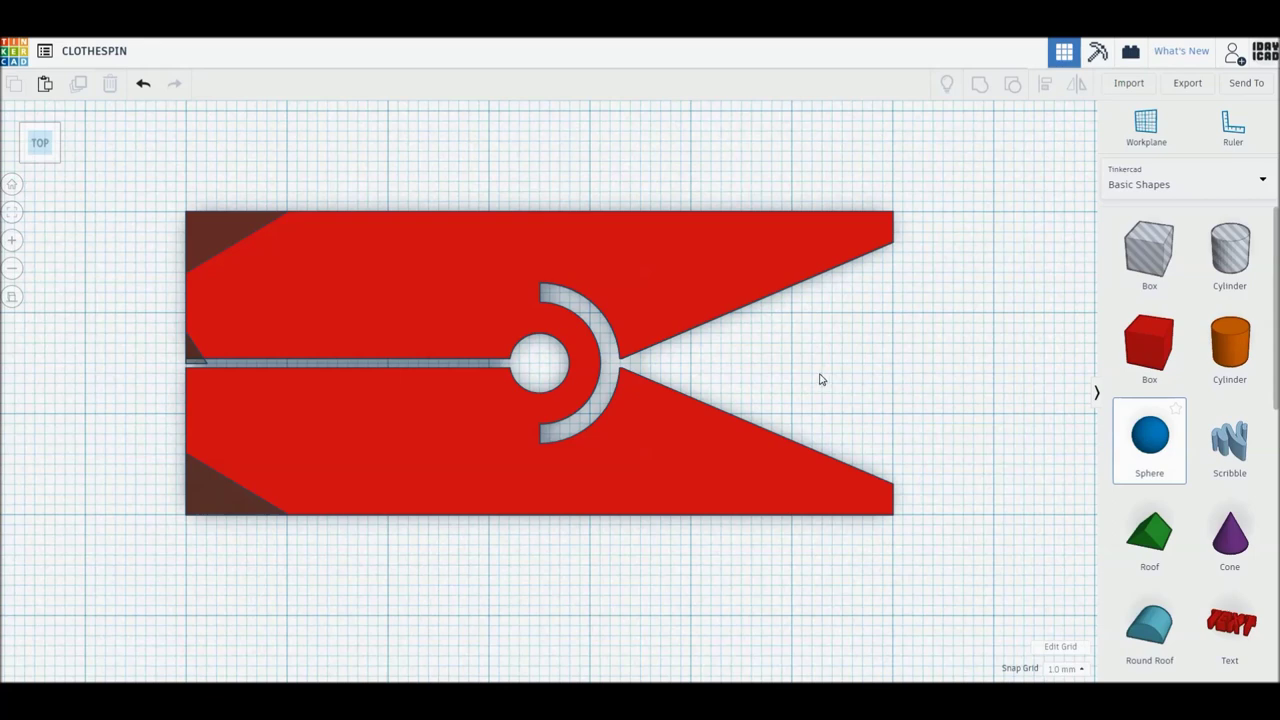
# Undo the stray triangular wedge left at the bottom-right corner
pyautogui.click(862, 508)
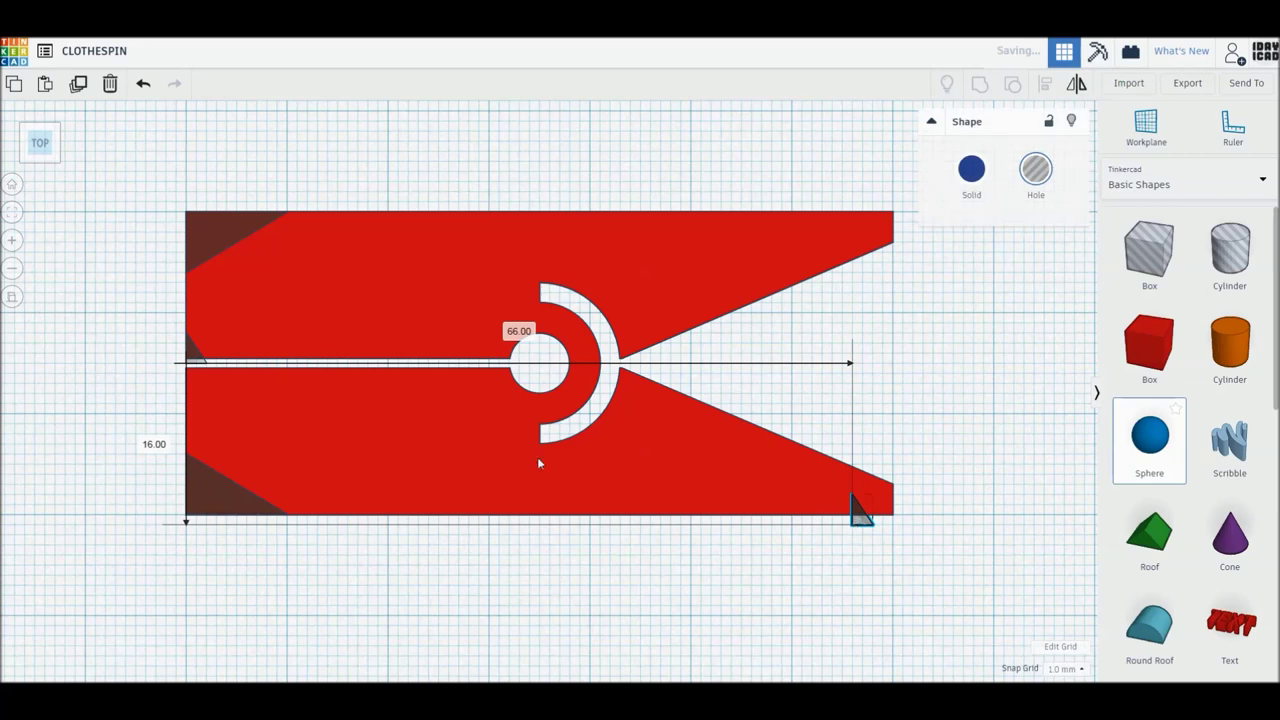
pyautogui.click(771, 601)
pyautogui.hotkey('ctrl', 'z')
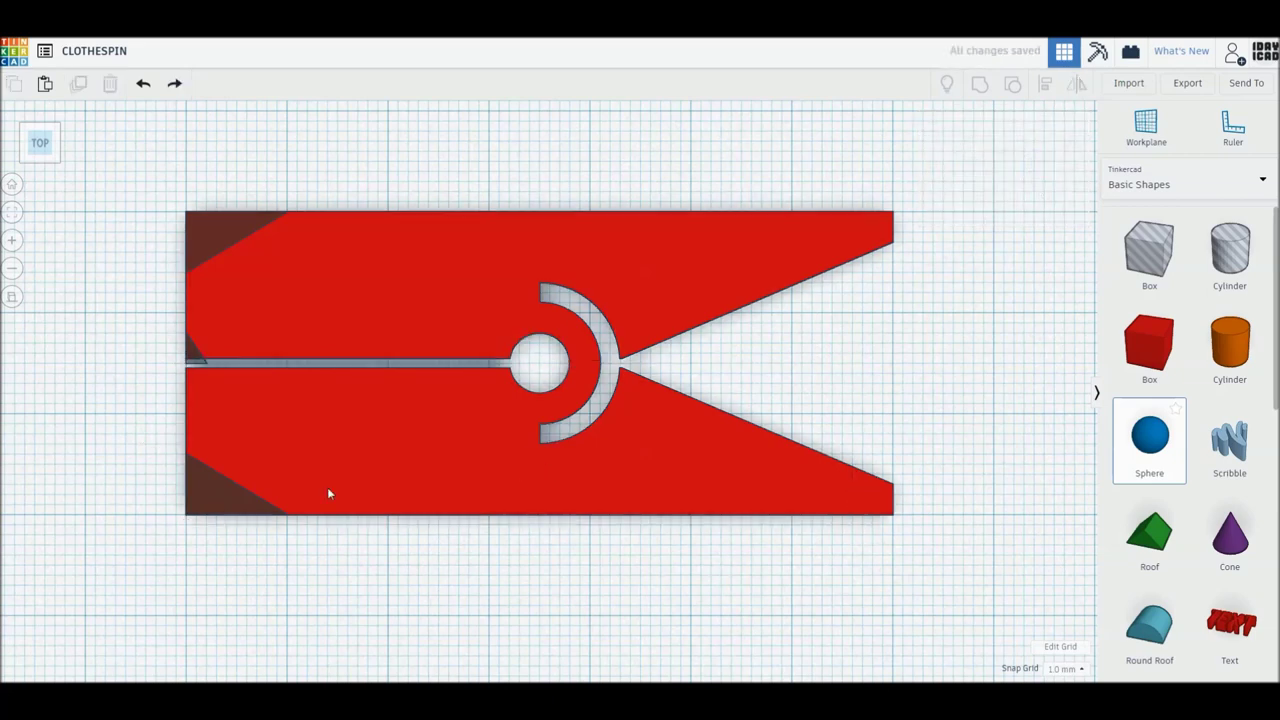
# Nudge and duplicate the small tooth into eight teeth along the slit's upper edge, then select everything
pyautogui.click(198, 364)
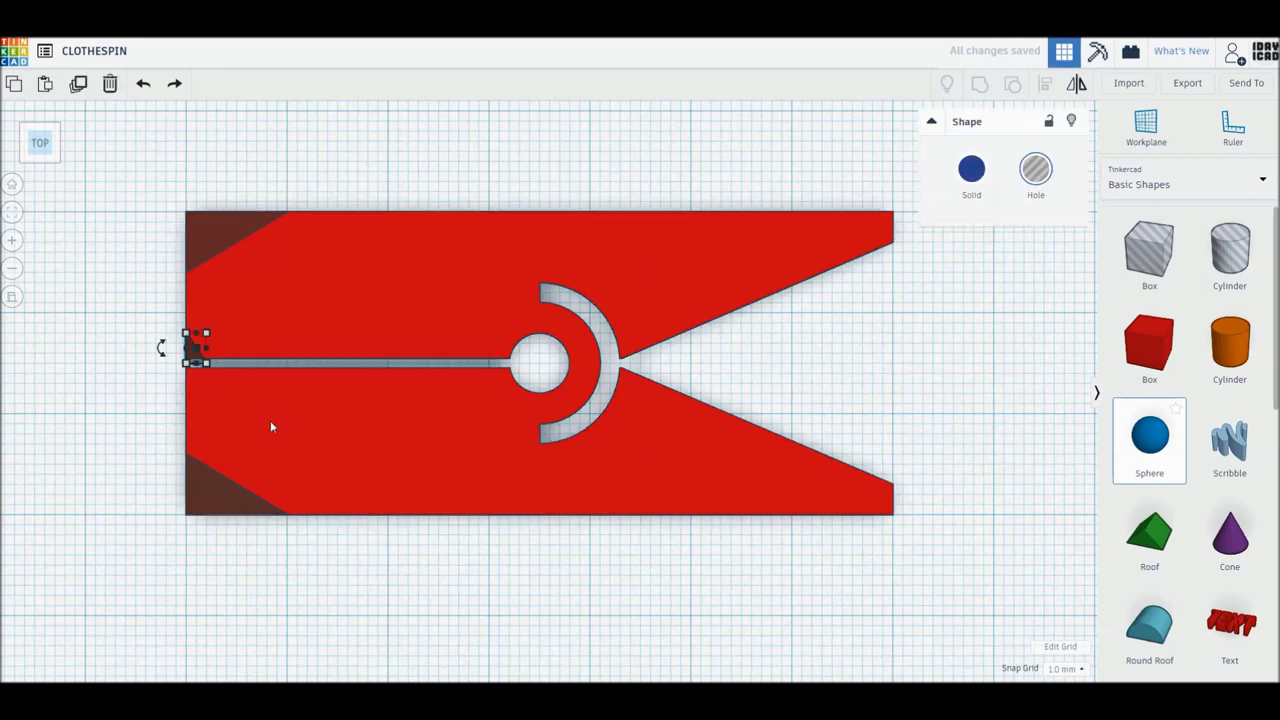
pyautogui.press('Right')
pyautogui.press('Right')
pyautogui.press('Right')
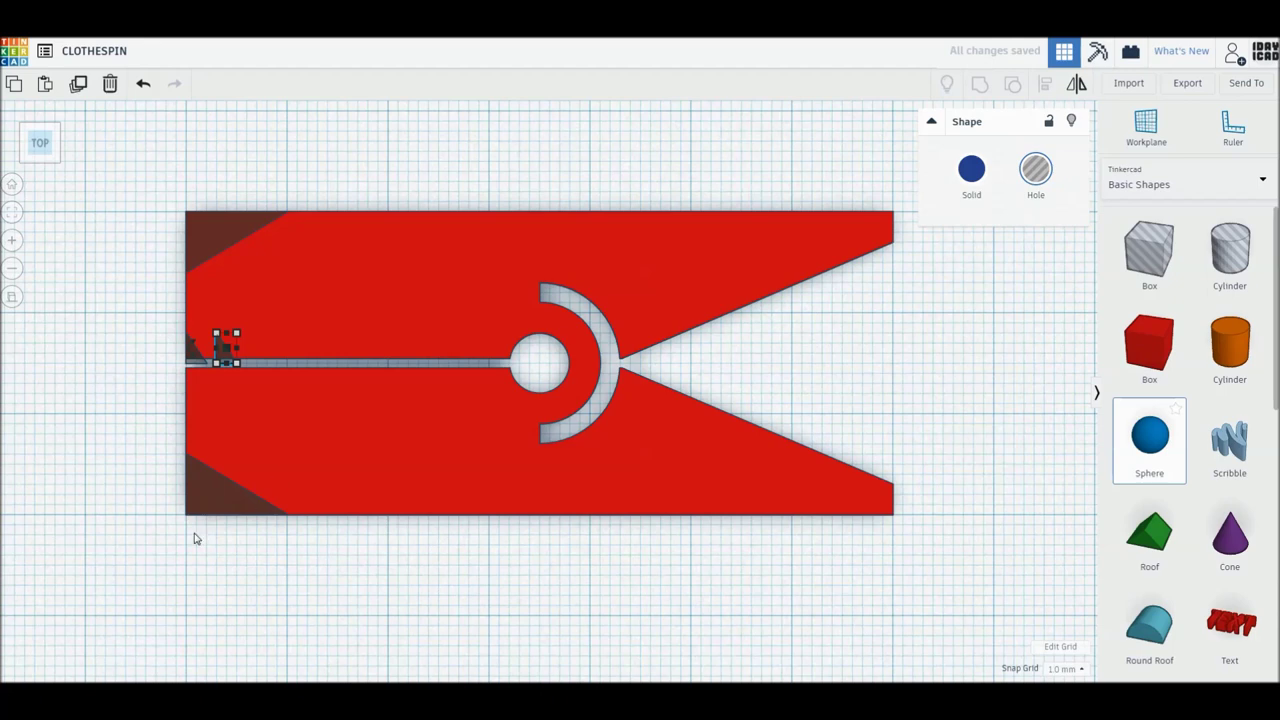
pyautogui.hotkey('ctrl', 'd')
pyautogui.press('Right')
pyautogui.press('Right')
pyautogui.press('Right')
pyautogui.hotkey('ctrl', 'd')
pyautogui.hotkey('ctrl', 'd')
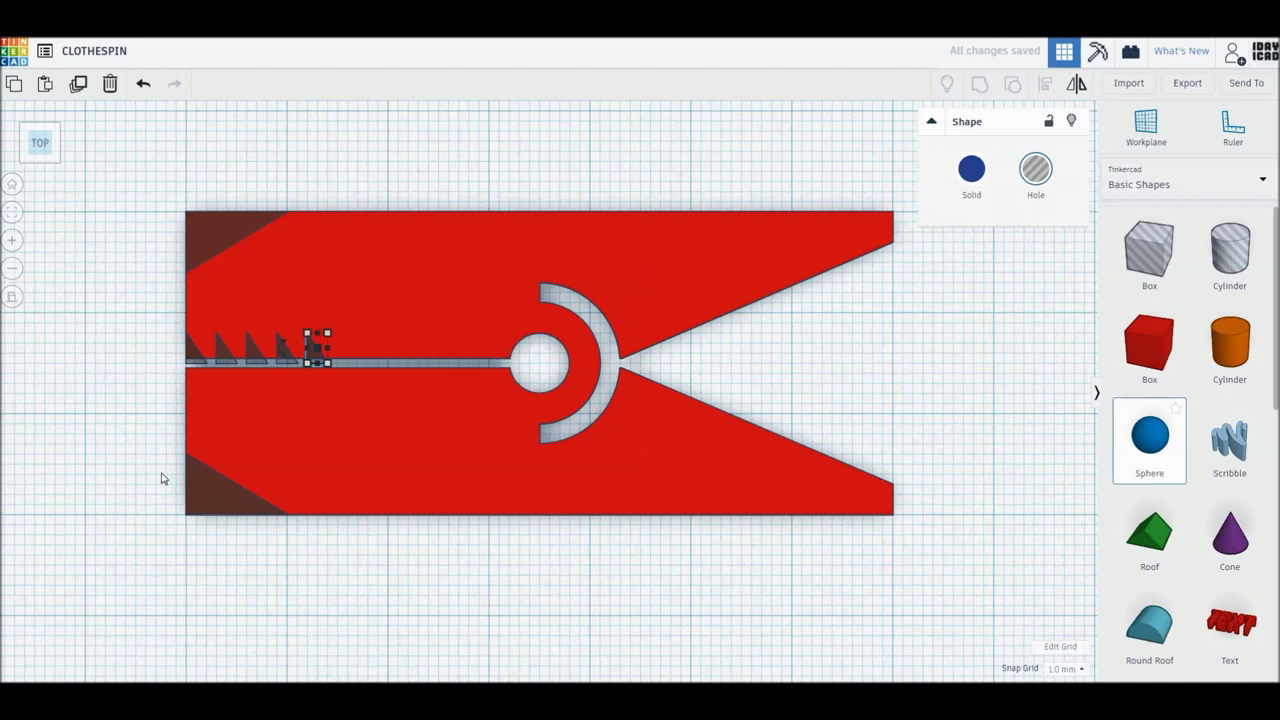
pyautogui.hotkey('ctrl', 'd')
pyautogui.hotkey('ctrl', 'd')
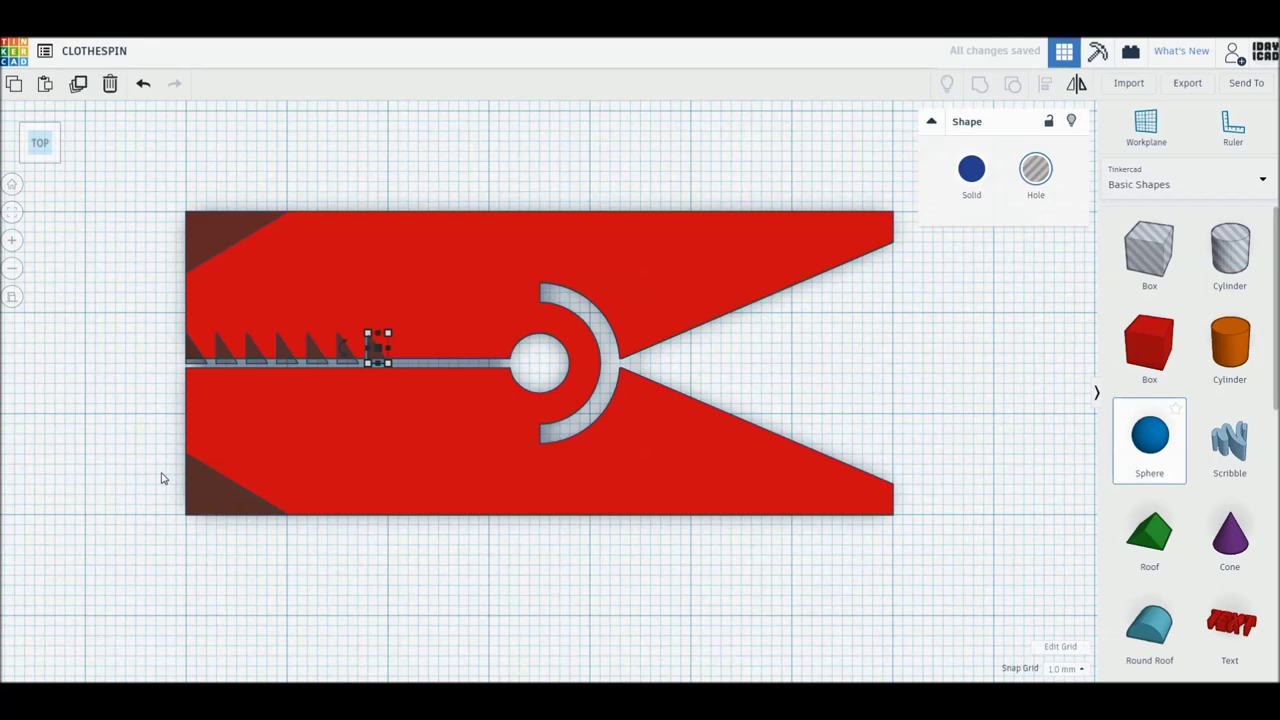
pyautogui.hotkey('ctrl', 'd')
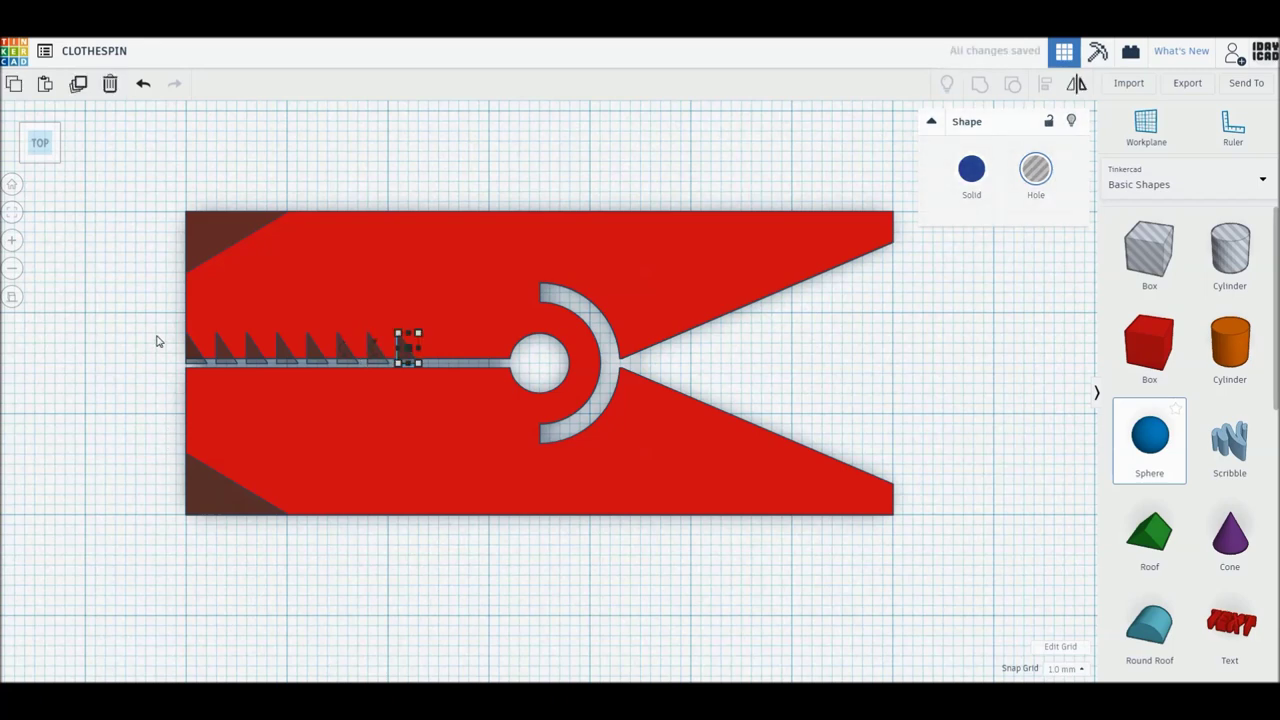
pyautogui.moveTo(157, 345); pyautogui.dragTo(466, 388)
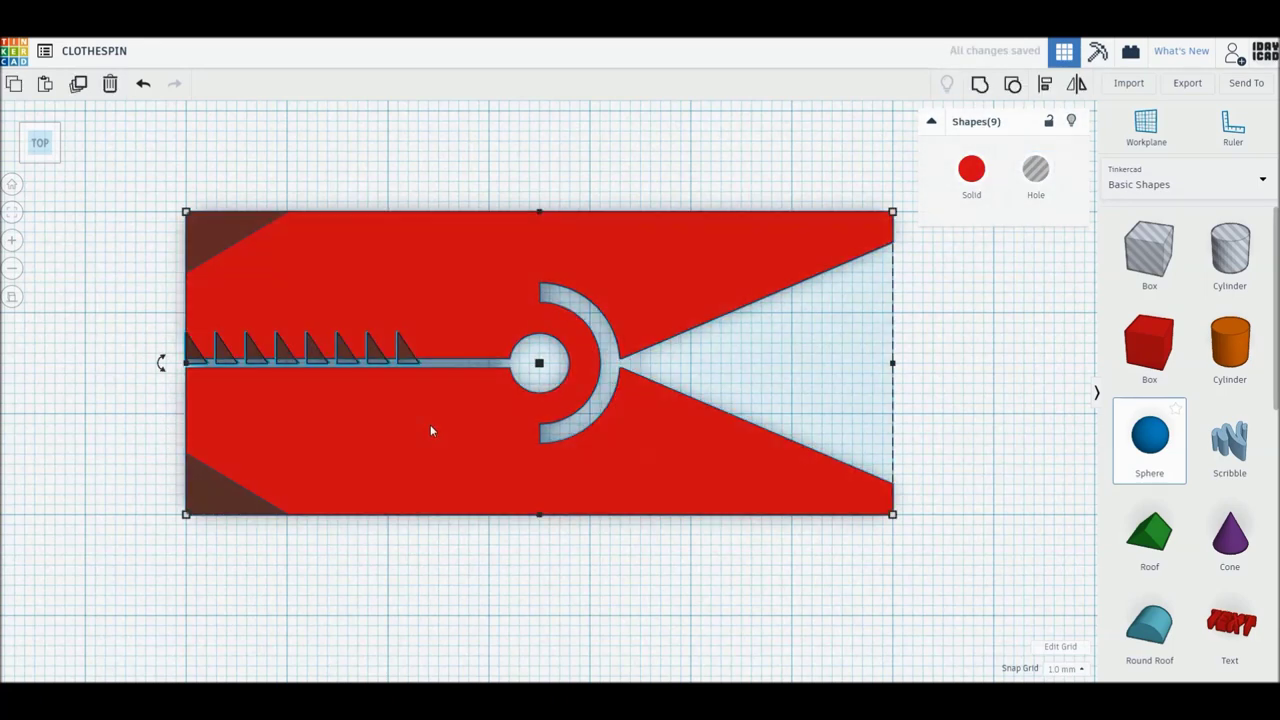
# Move the copied teeth down 3 mm to line the slit's lower edge
pyautogui.keyDown('shift'); pyautogui.click(430, 430); pyautogui.keyUp('shift')
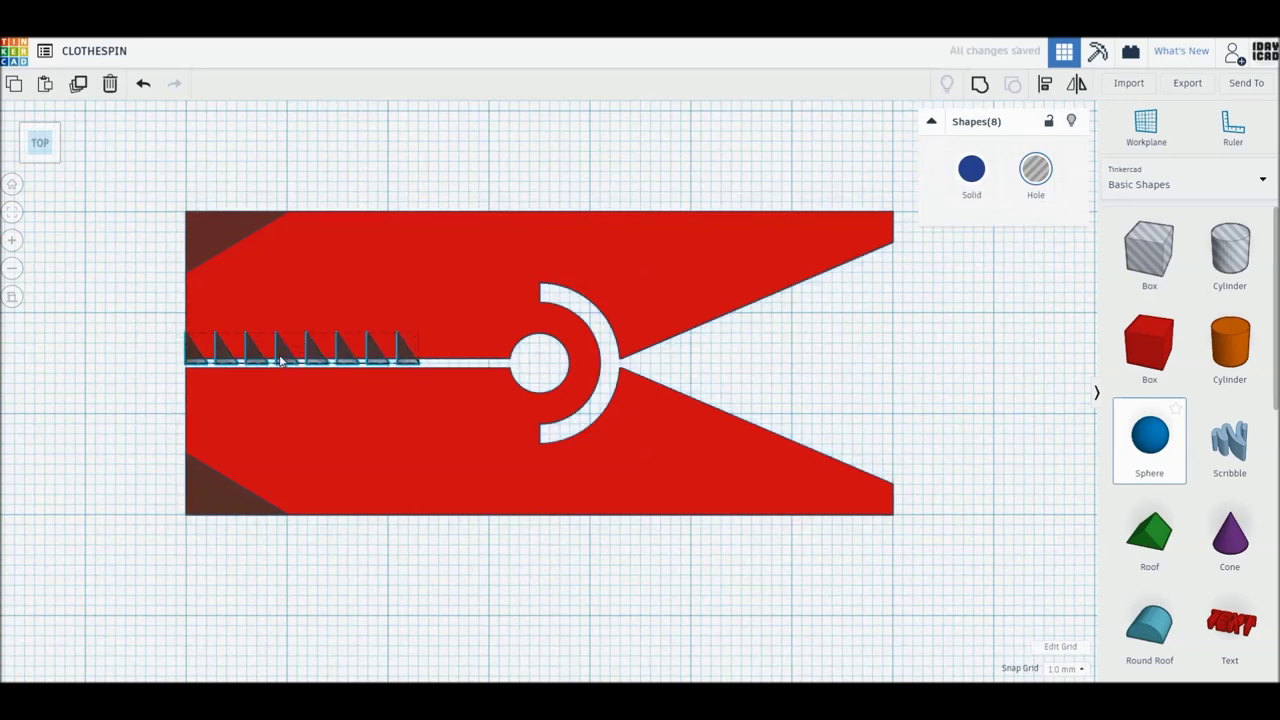
pyautogui.moveTo(281, 360); pyautogui.dragTo(283, 390)
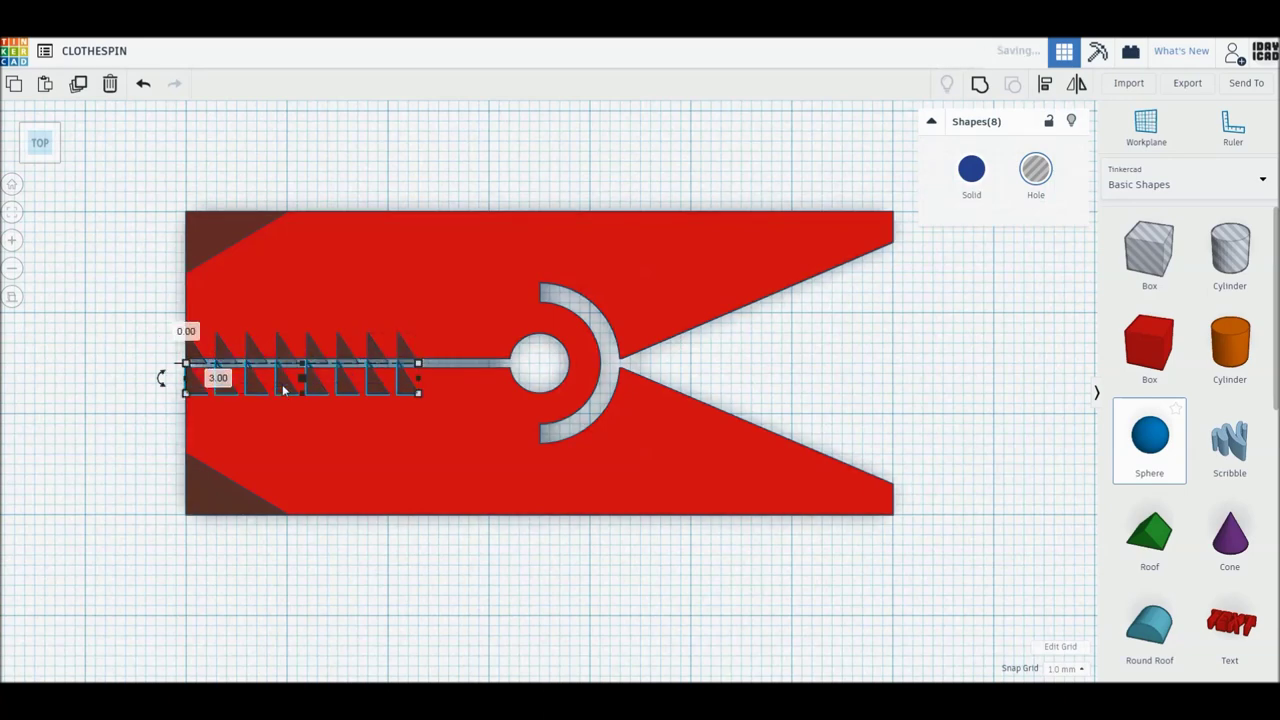
pyautogui.click(166, 436)
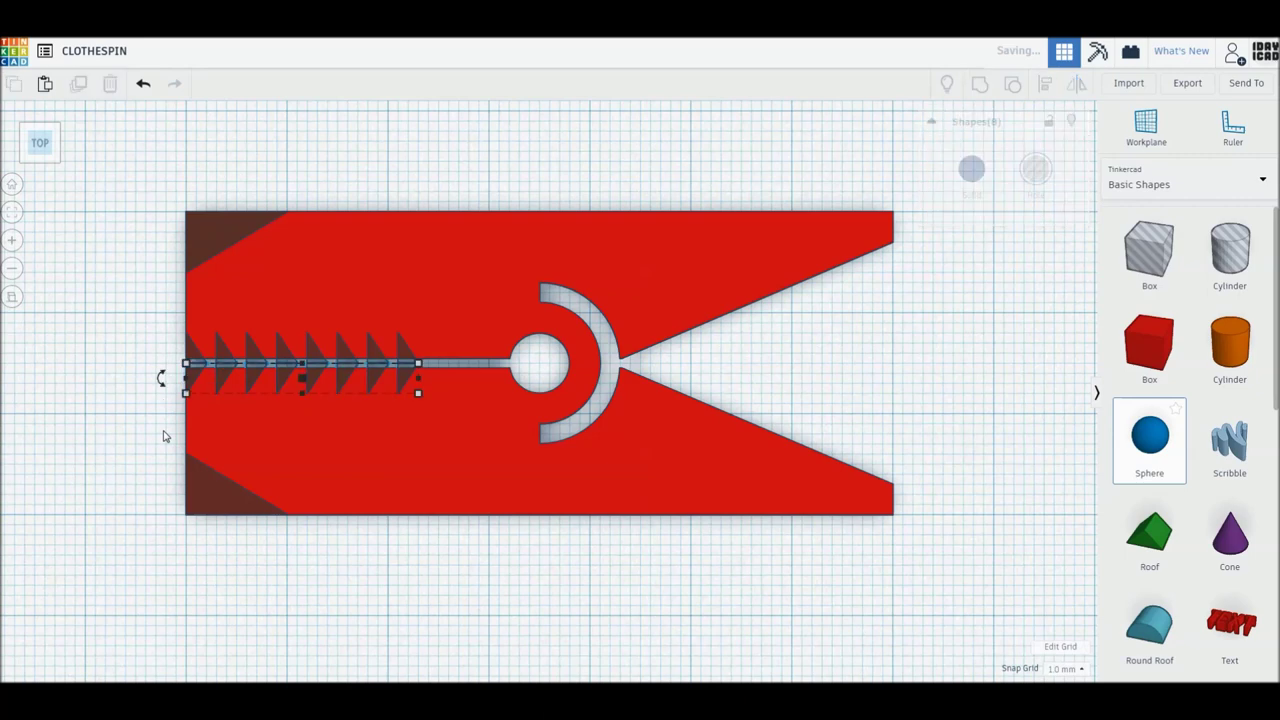
# Group all clothespin parts so the teeth and corner bevels cut through
pyautogui.moveTo(139, 178); pyautogui.dragTo(980, 577)
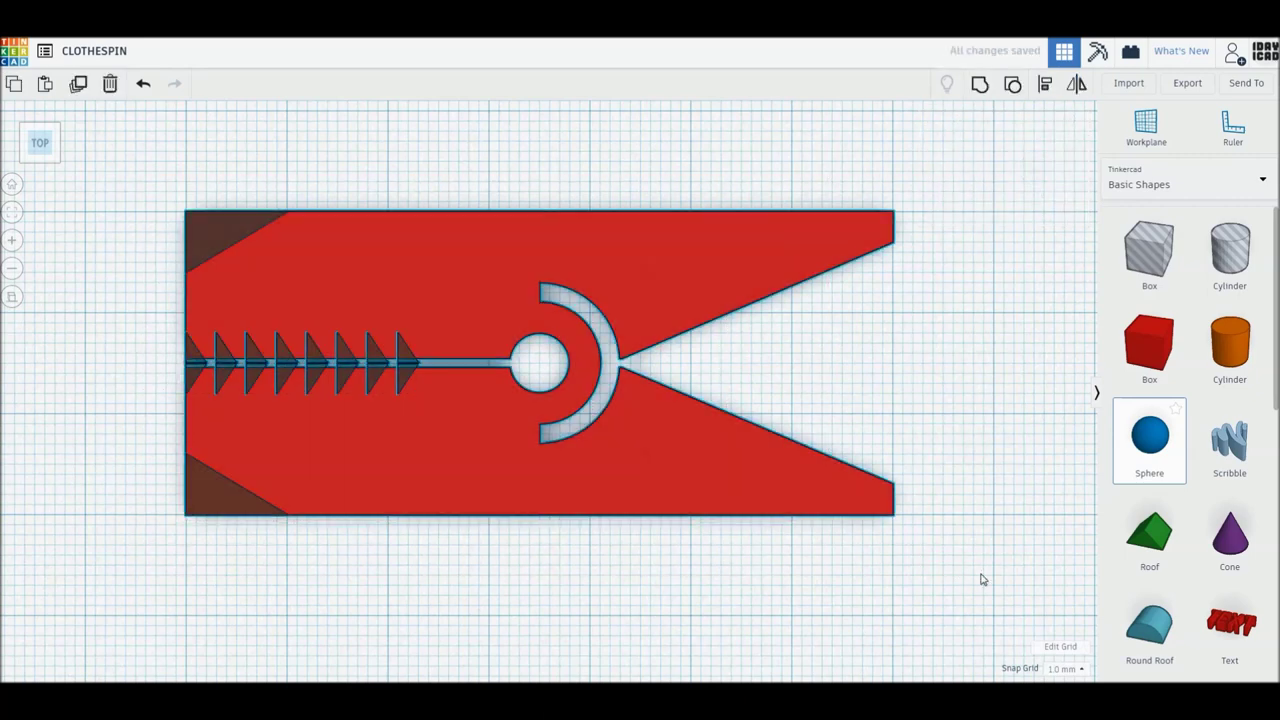
pyautogui.hotkey('ctrl', 'g')
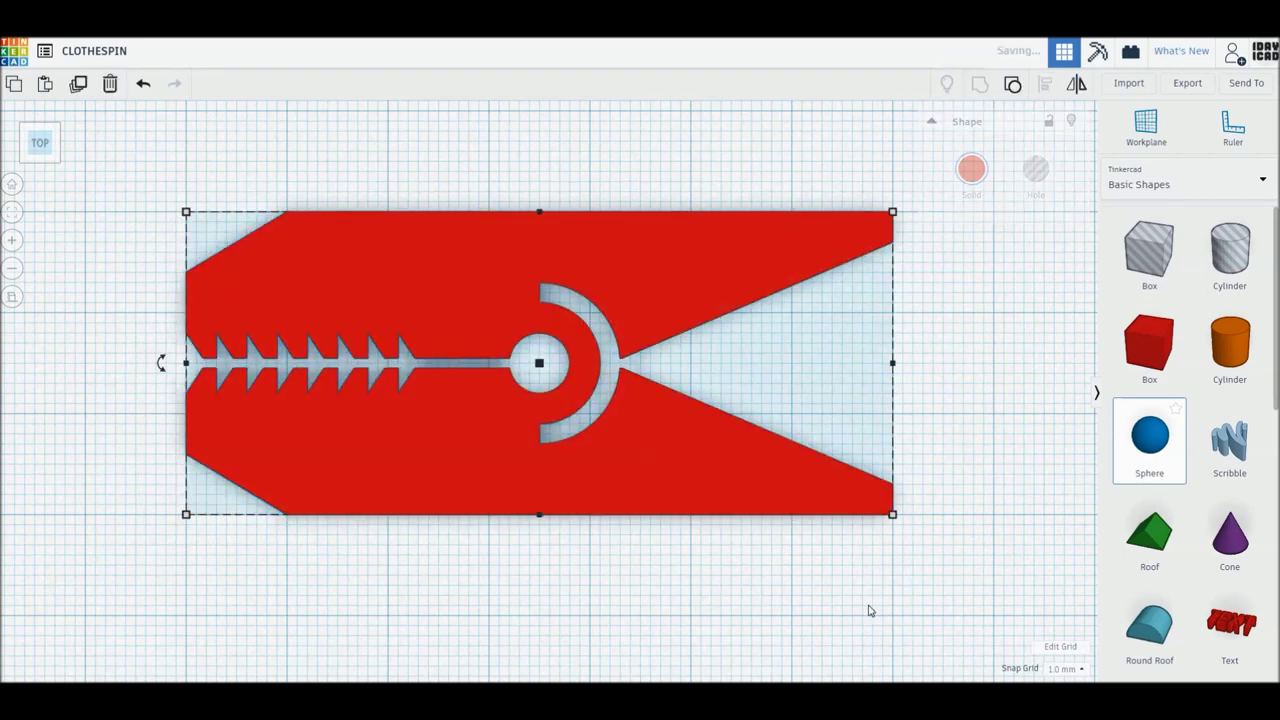
pyautogui.click(868, 611)
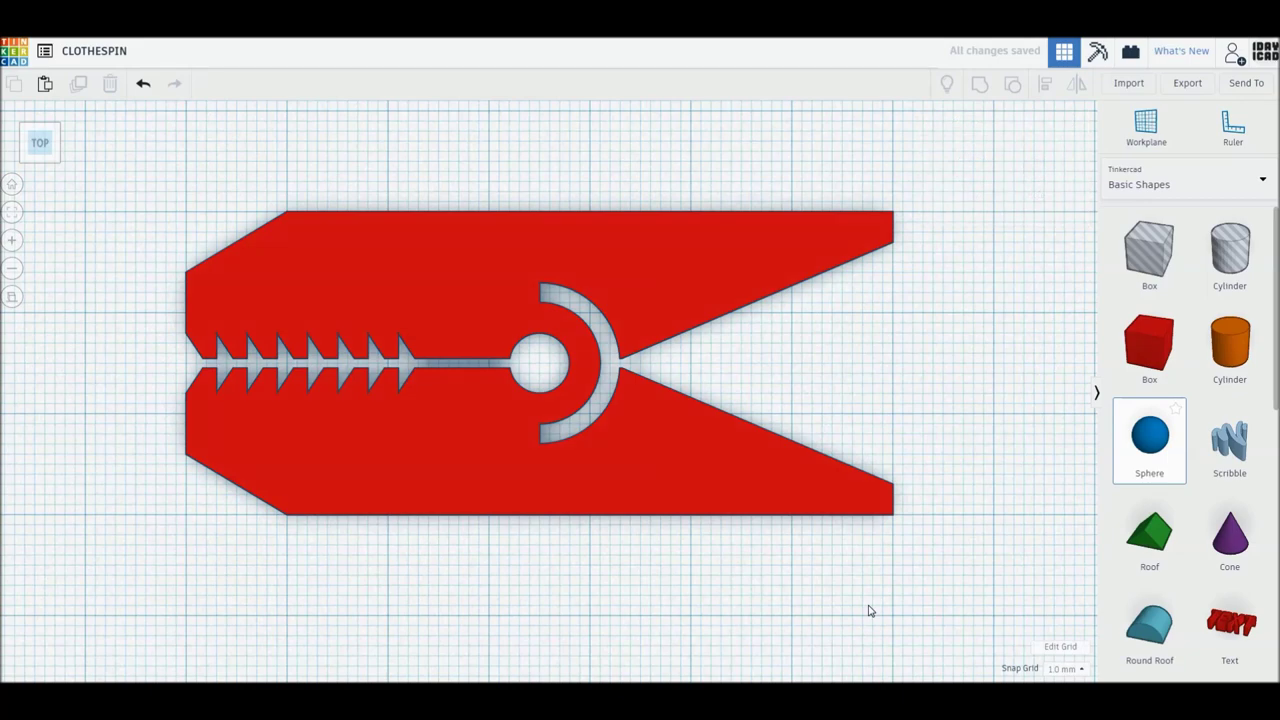
pyautogui.scroll(-3, 520, 566)
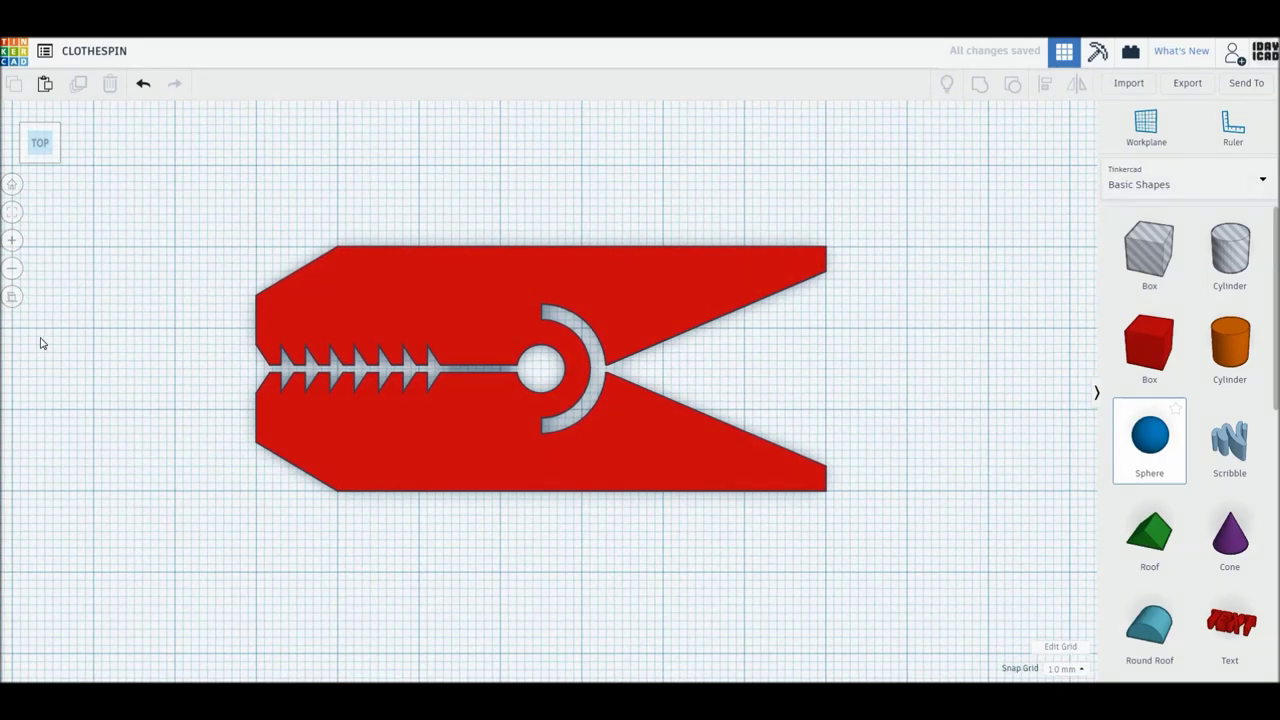
# From the home view, rotate the clothespin and shift it left on the workplane
pyautogui.click(12, 296)
pyautogui.click(12, 184)
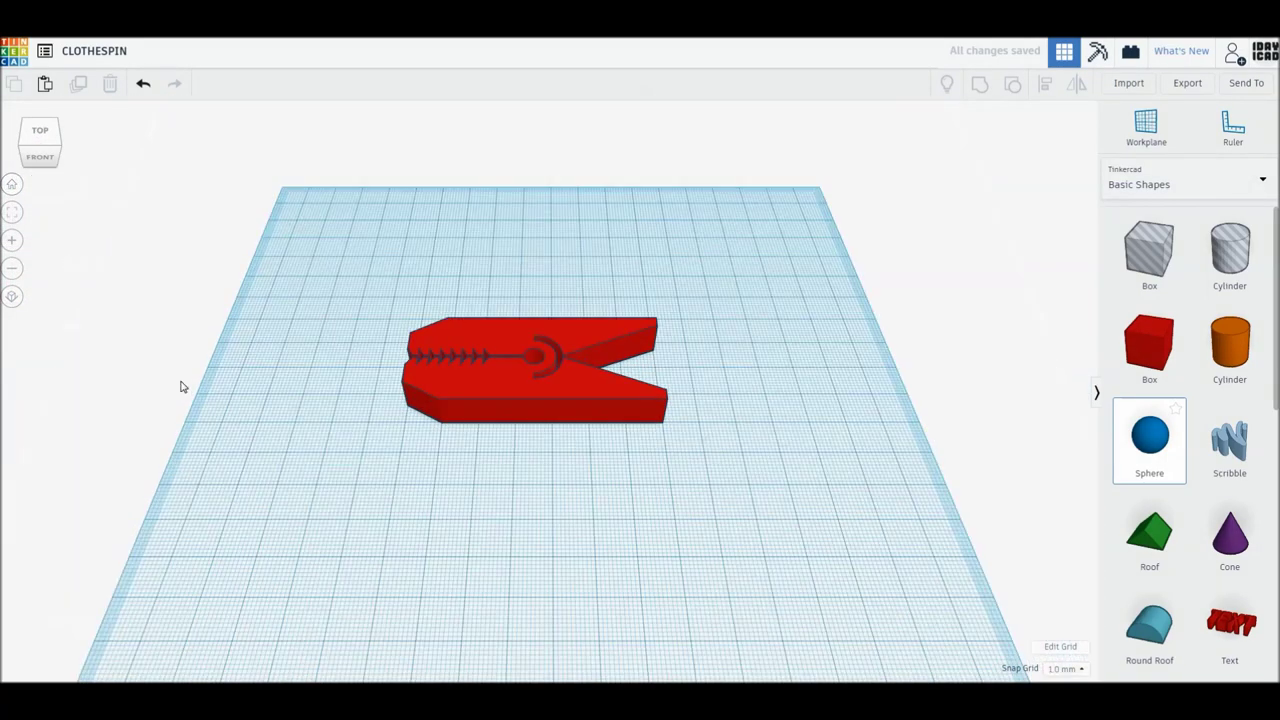
pyautogui.click(484, 395)
pyautogui.moveTo(533, 428)
pyautogui.mouseDown()
pyautogui.moveTo(583, 401)
pyautogui.moveTo(537, 466)
pyautogui.mouseUp()
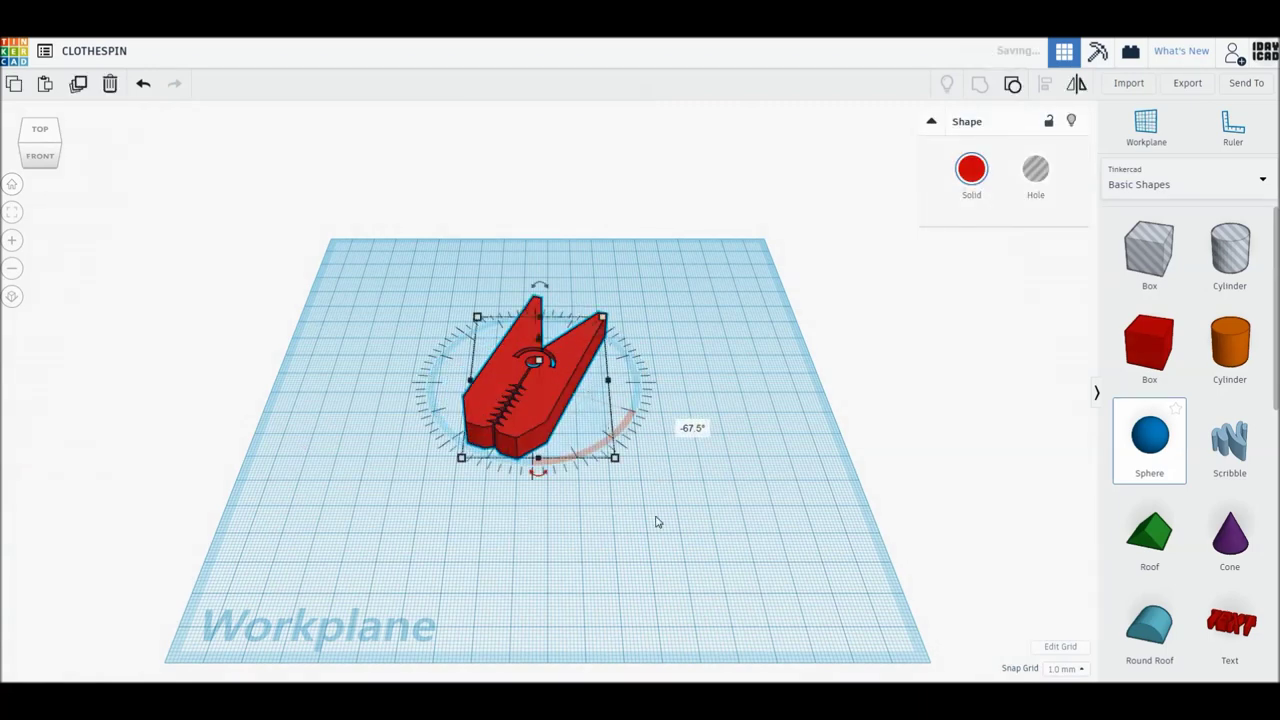
pyautogui.moveTo(470, 436); pyautogui.dragTo(414, 442)
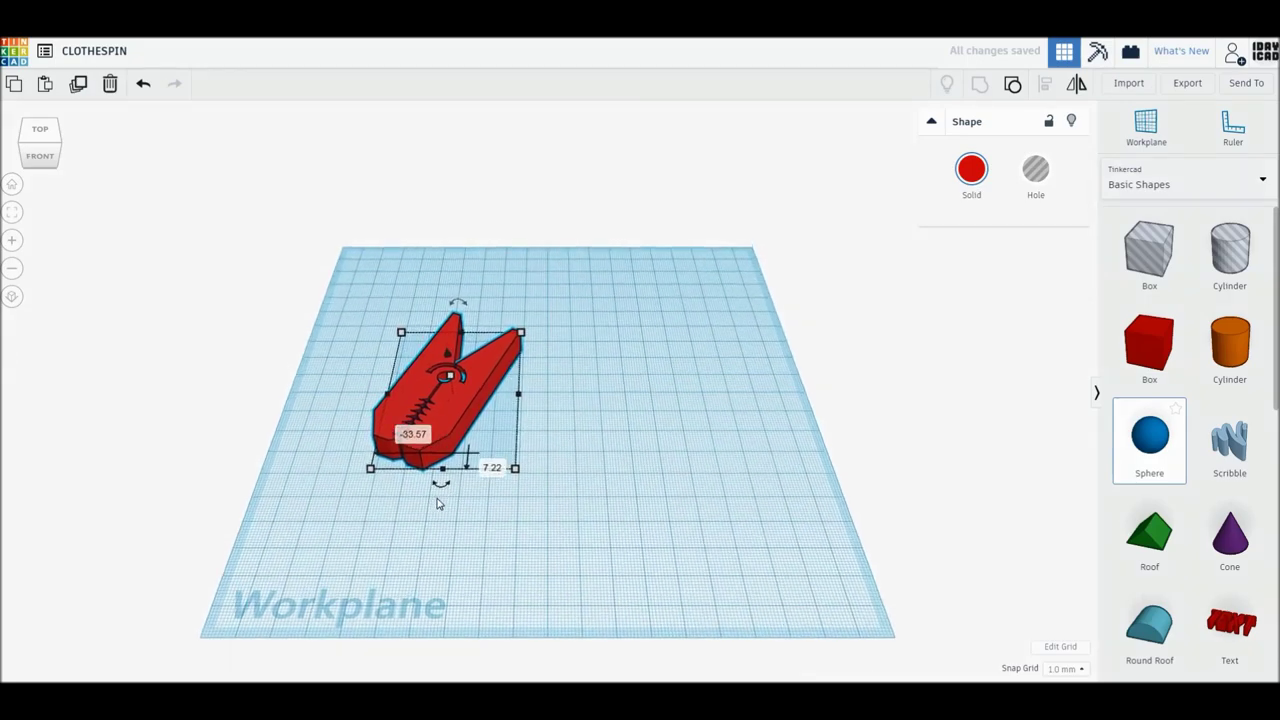
# Duplicate the clothespin and offset the copy to the right of the original
pyautogui.scroll(2, 437, 503)
pyautogui.scroll(1, 437, 503)
pyautogui.scroll(1, 436, 500)
pyautogui.scroll(1, 435, 497)
pyautogui.click(372, 457)
pyautogui.click(341, 463)
pyautogui.hotkey('ctrl', 'd')
pyautogui.press('Right')
pyautogui.press('Right')
pyautogui.press('Right')
pyautogui.press('Right')
pyautogui.press('Right')
pyautogui.press('Right')
pyautogui.press('Right')
pyautogui.press('Right')
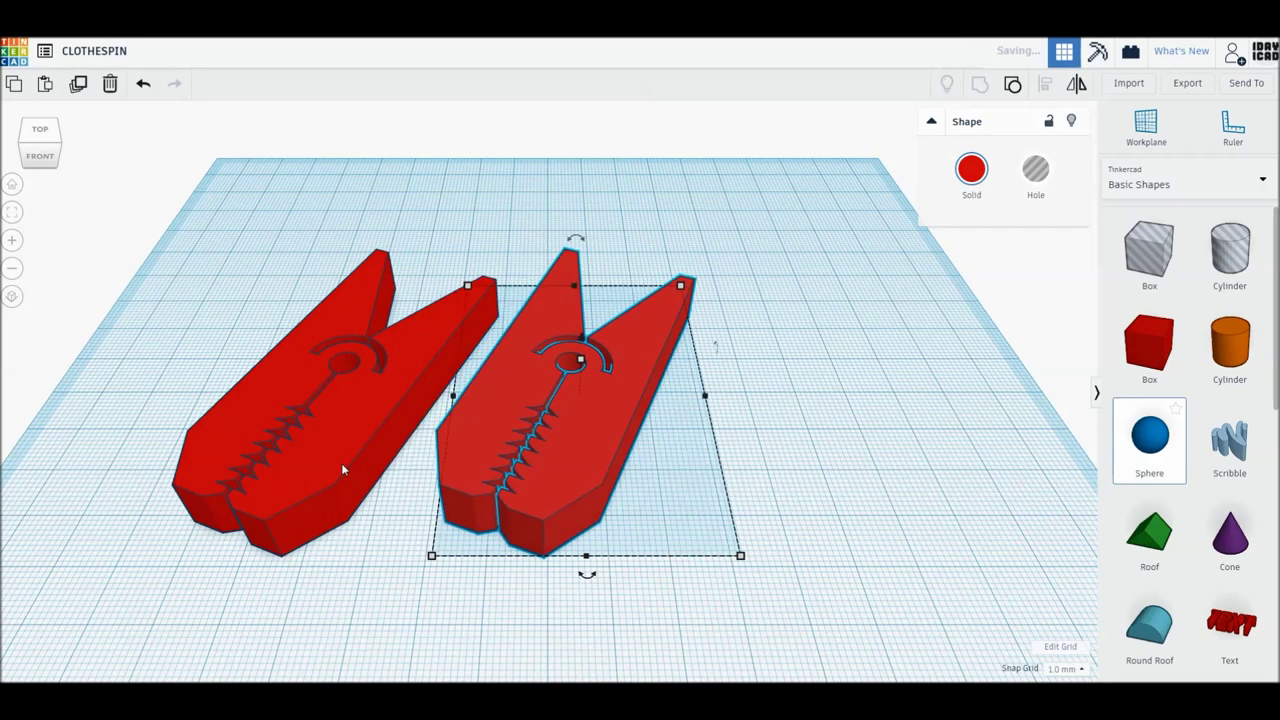
# Add a third clothespin copy and color the middle clothespin yellow
pyautogui.hotkey('ctrl', 'd')
pyautogui.click(519, 480)
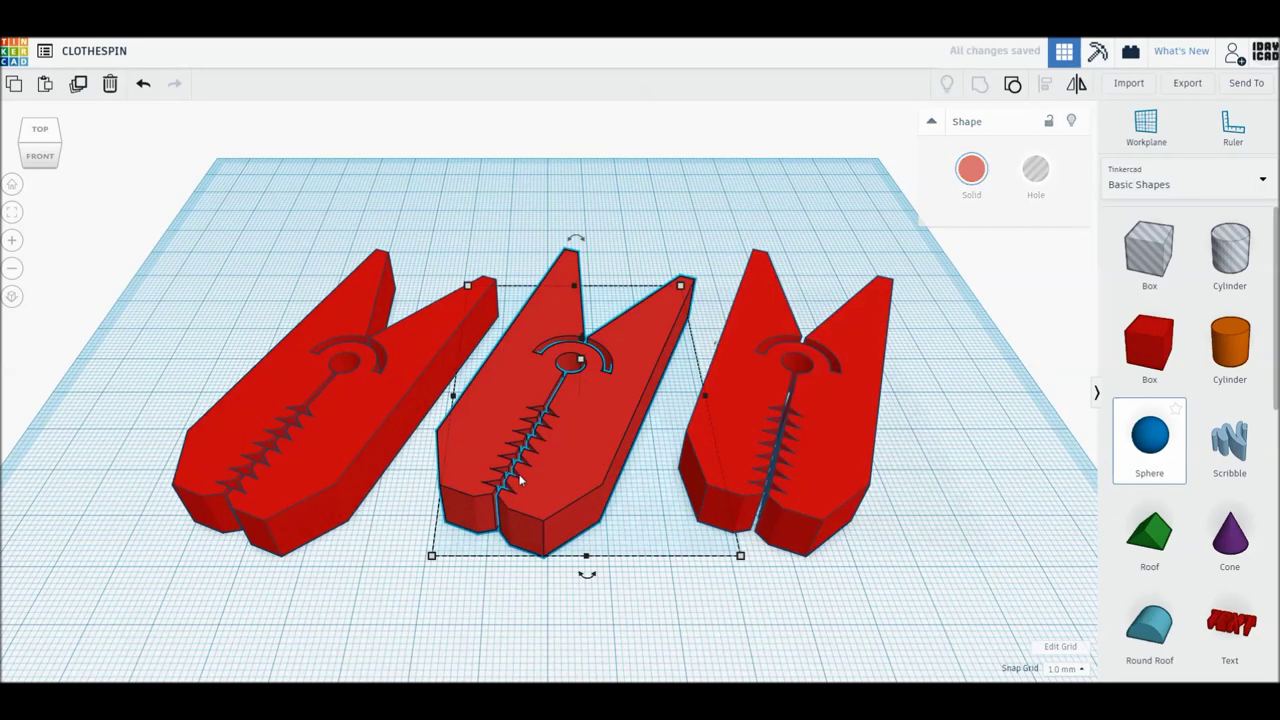
pyautogui.click(971, 169)
pyautogui.click(1005, 291)
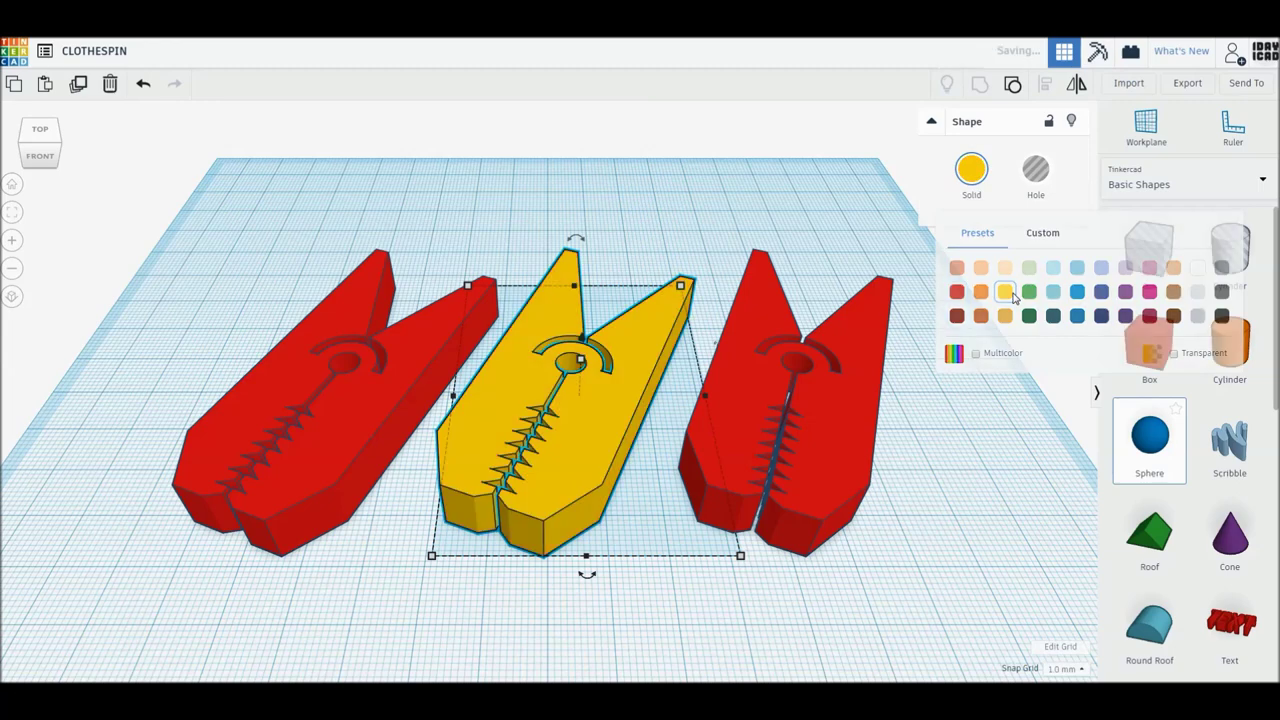
# Color the right clothespin green and deselect everything
pyautogui.click(872, 341)
pyautogui.click(971, 169)
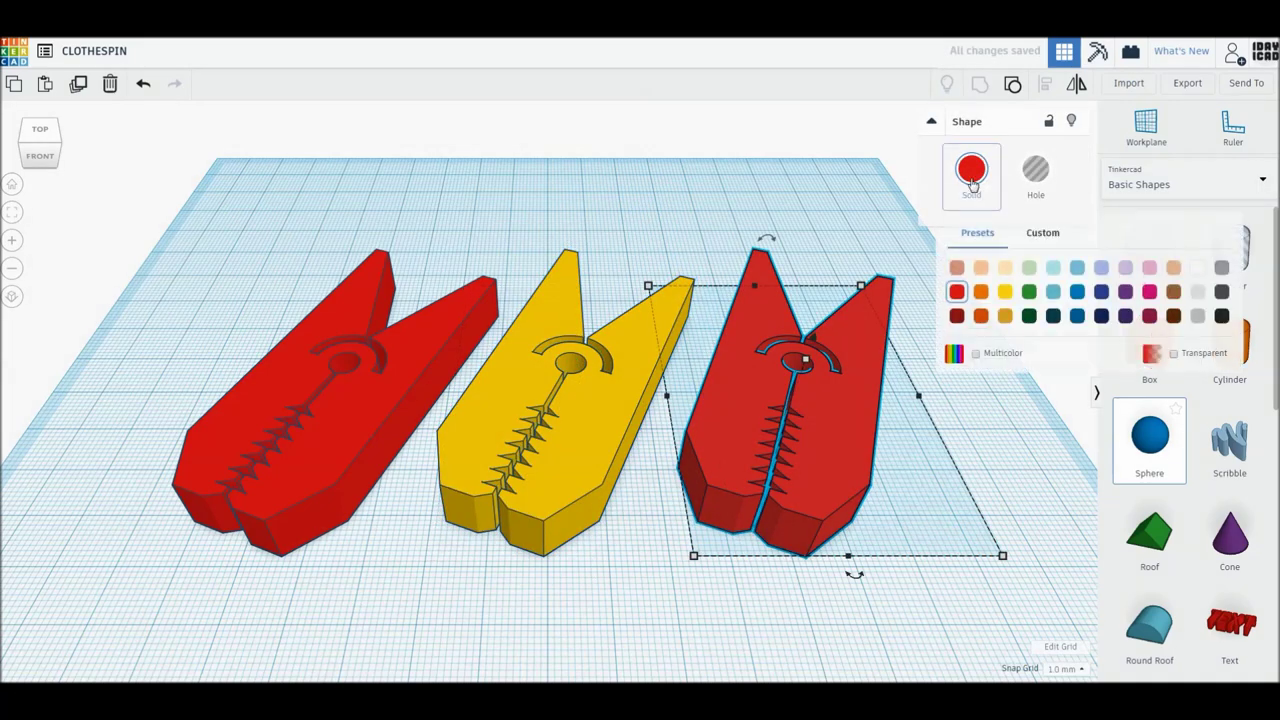
pyautogui.click(1029, 291)
pyautogui.click(743, 223)
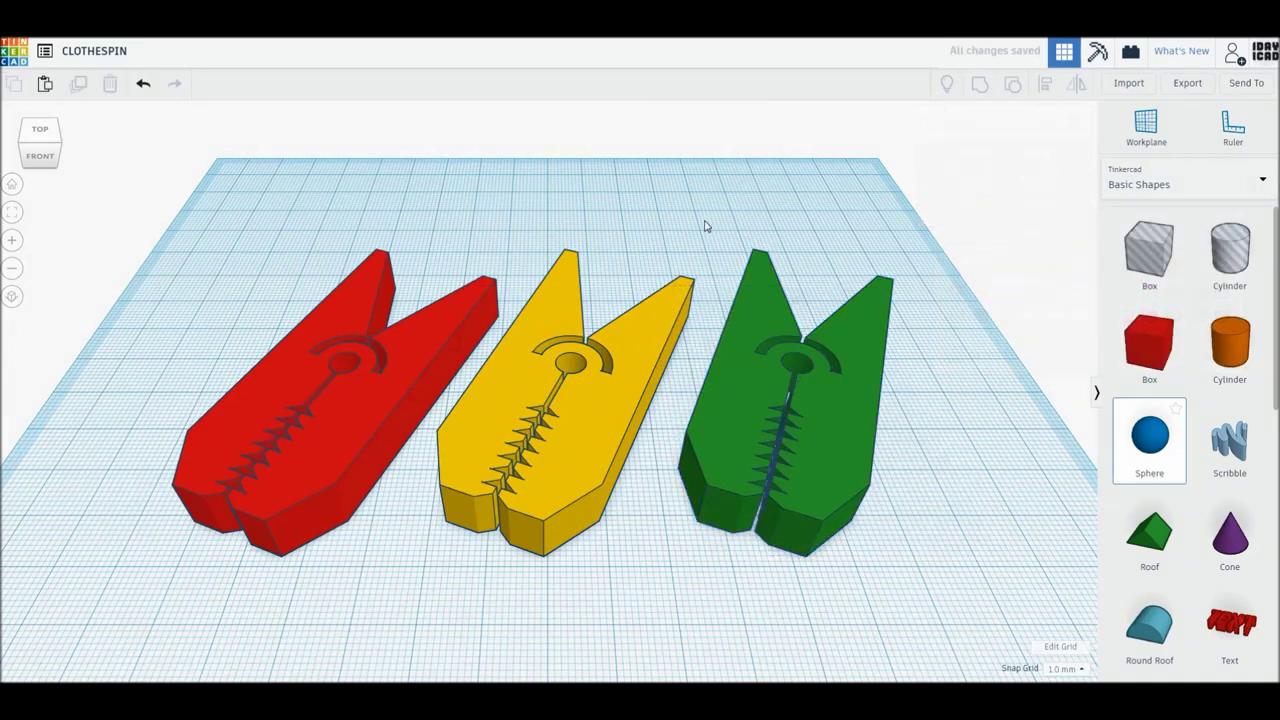